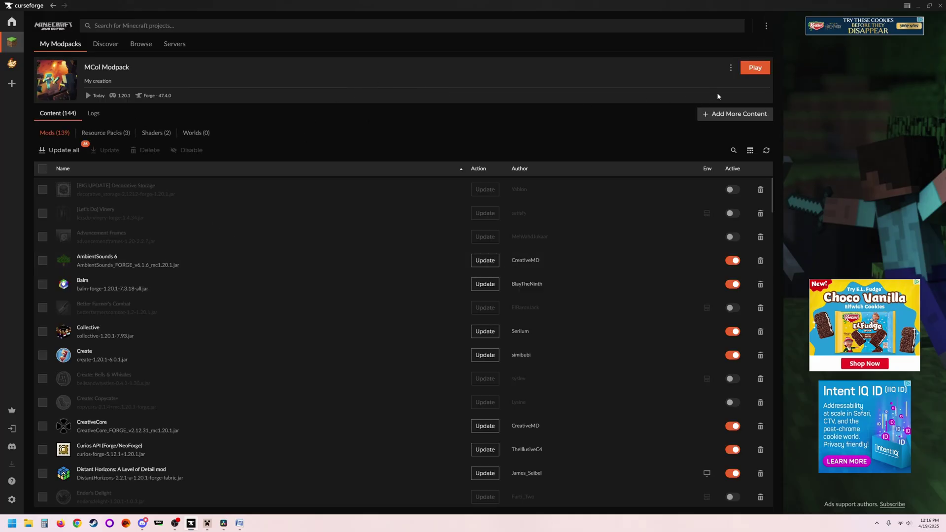
Open the content browser for MCol Modpack and search the mods for "smallcolonies".
click(724, 114)
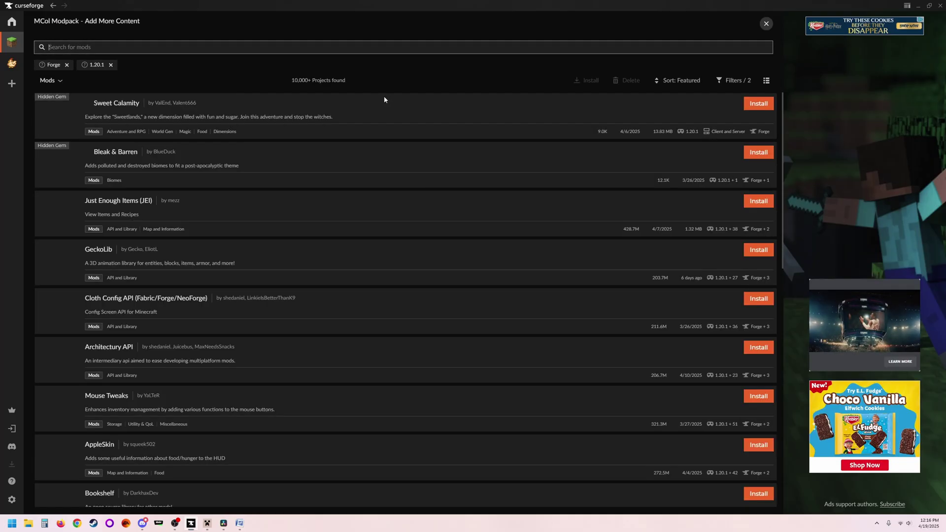
text(smallcolonies)
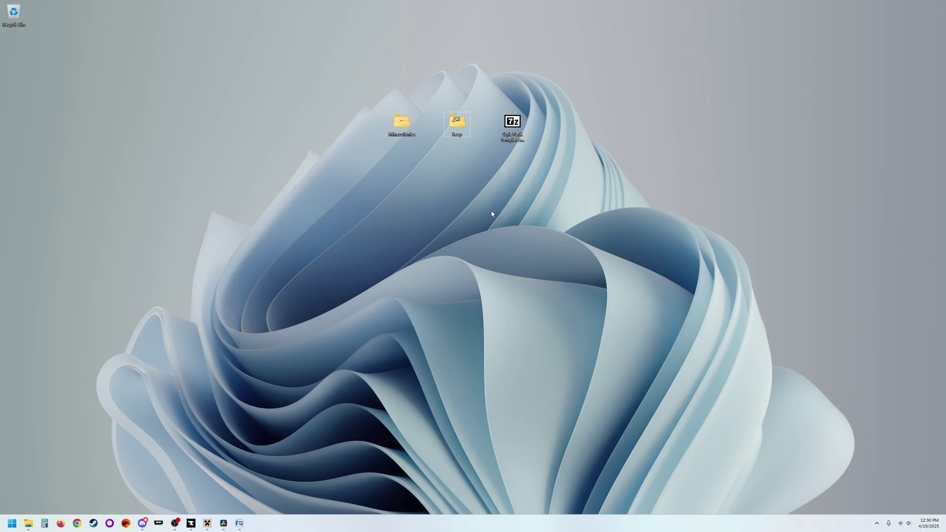
Open pack.json from the keep folder on the desktop and highlight the mod entries from create to handcrafted.
drag(480, 150, 477, 174)
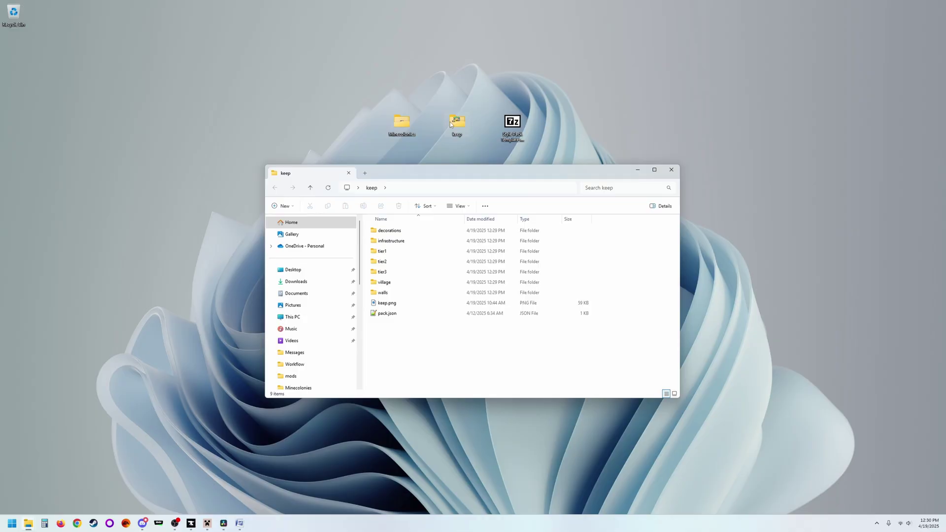
double_click(376, 316)
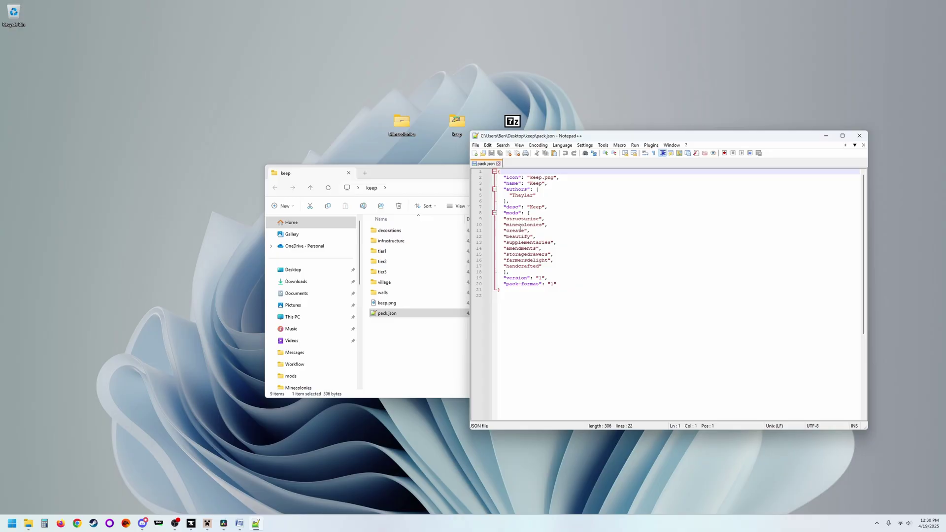
drag(503, 231, 552, 265)
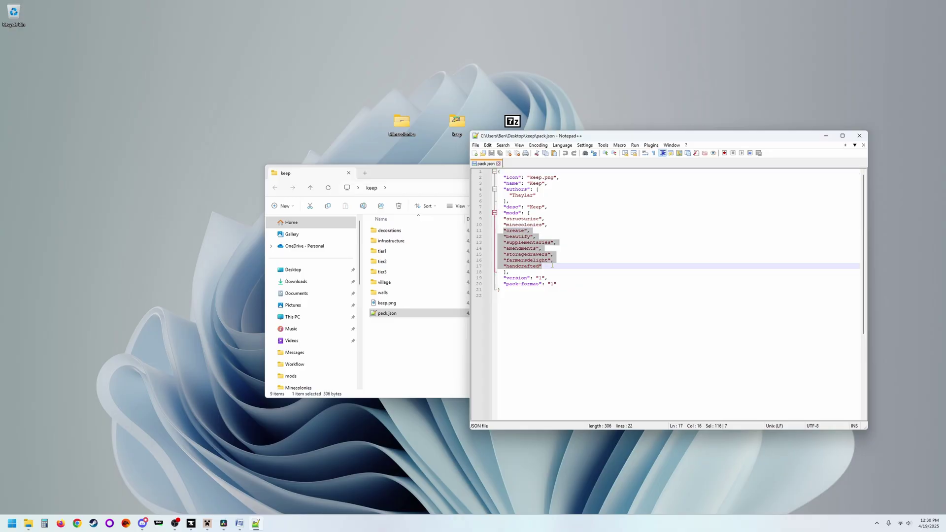
Add "domum_ornamentum" as the first entry of the mods list in pack.json and save the file.
click(536, 214)
key(Return)
text("d)
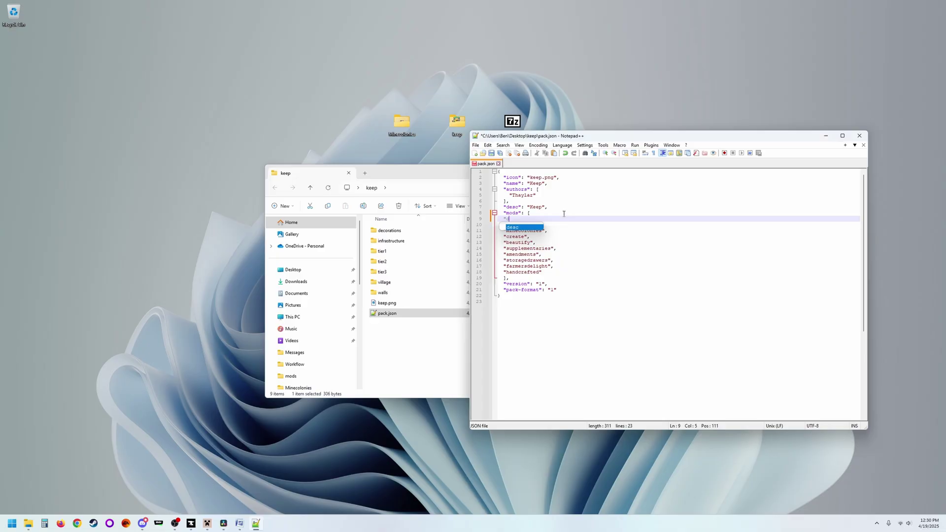
text(omum_ornamentum",)
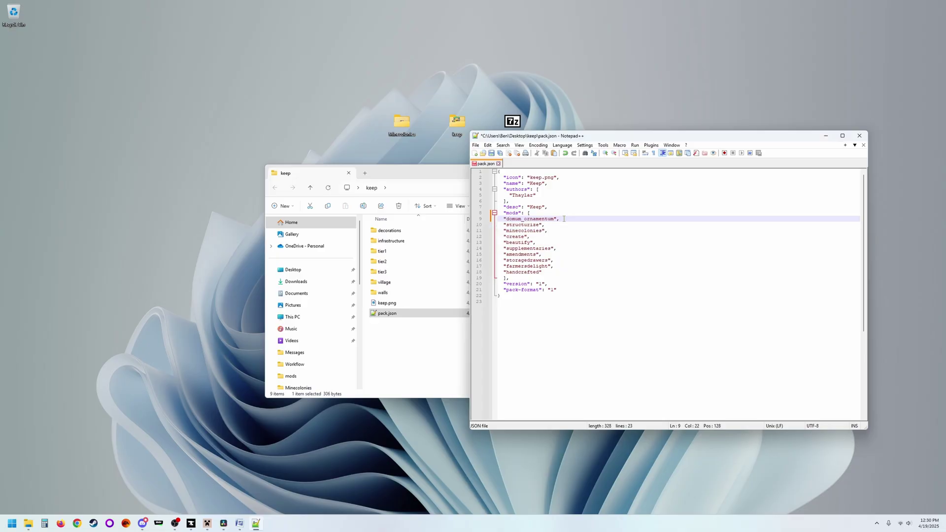
key(ctrl+s)
Review the mod entries from create to handcrafted in pack.json, and close the file and the editor.
click(562, 227)
click(557, 230)
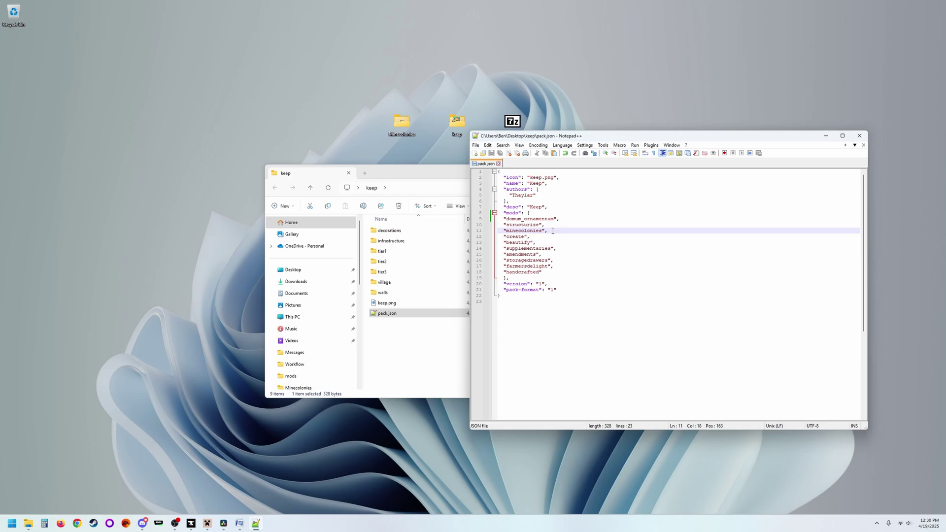
click(518, 271)
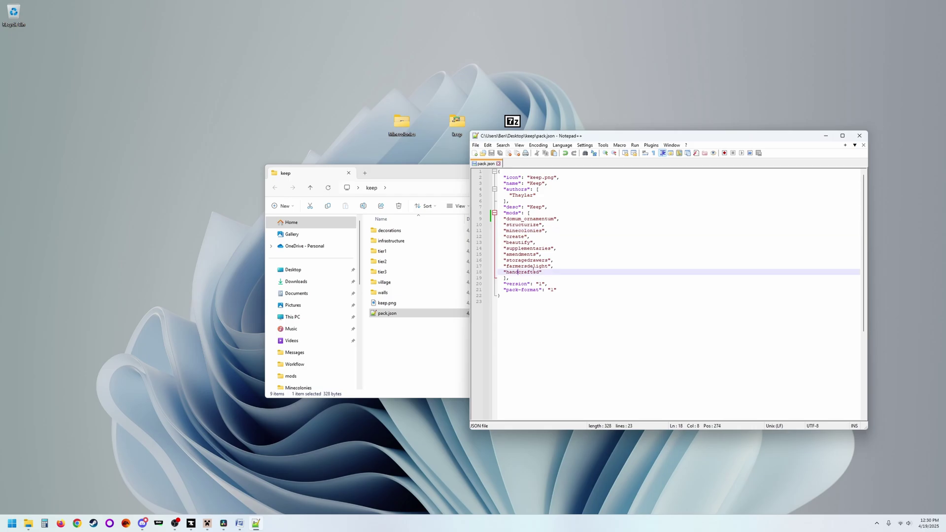
drag(506, 234, 548, 272)
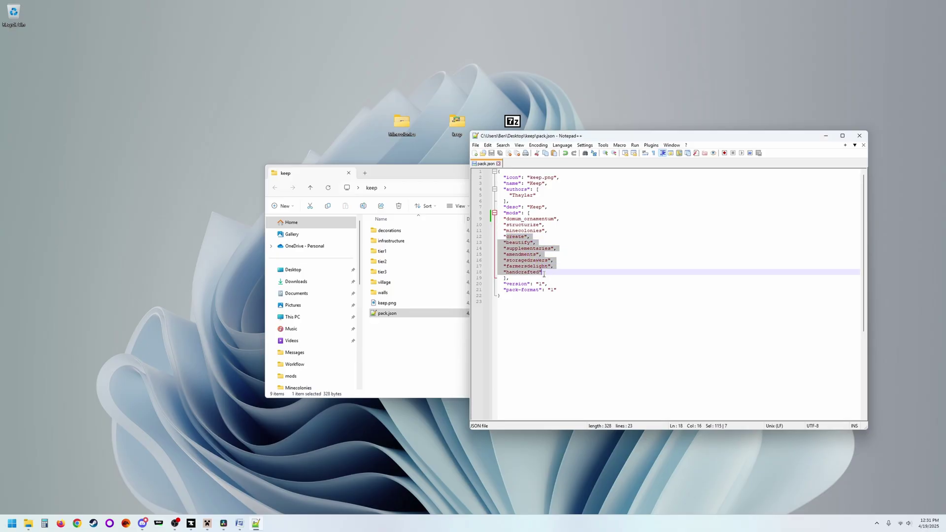
click(538, 277)
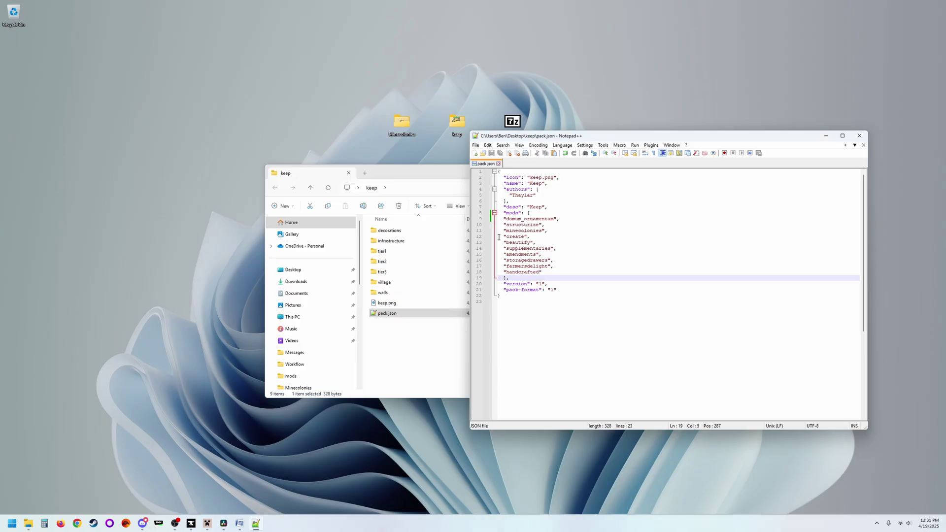
drag(480, 238, 481, 273)
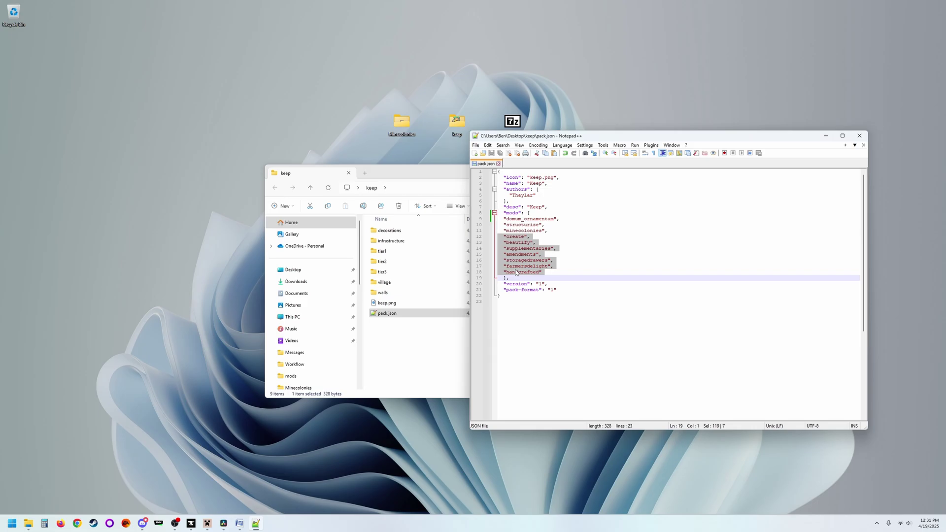
click(498, 164)
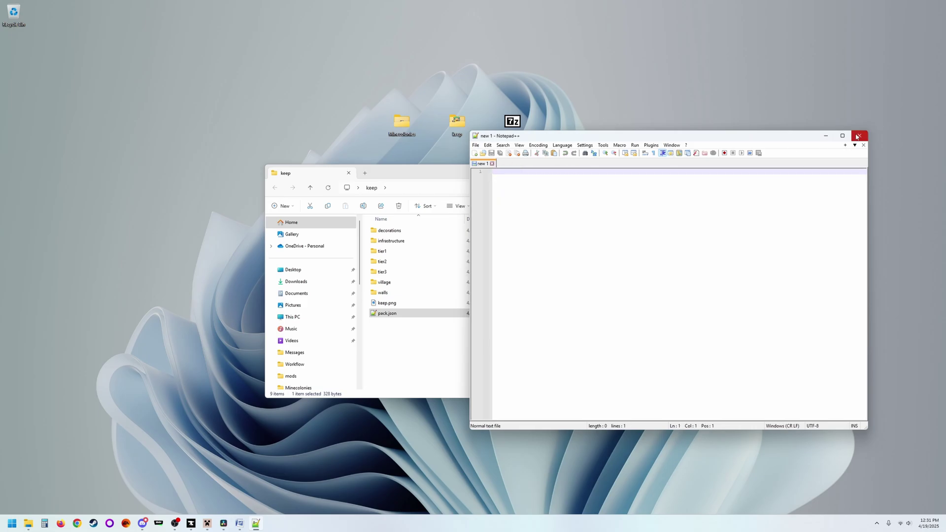
click(858, 136)
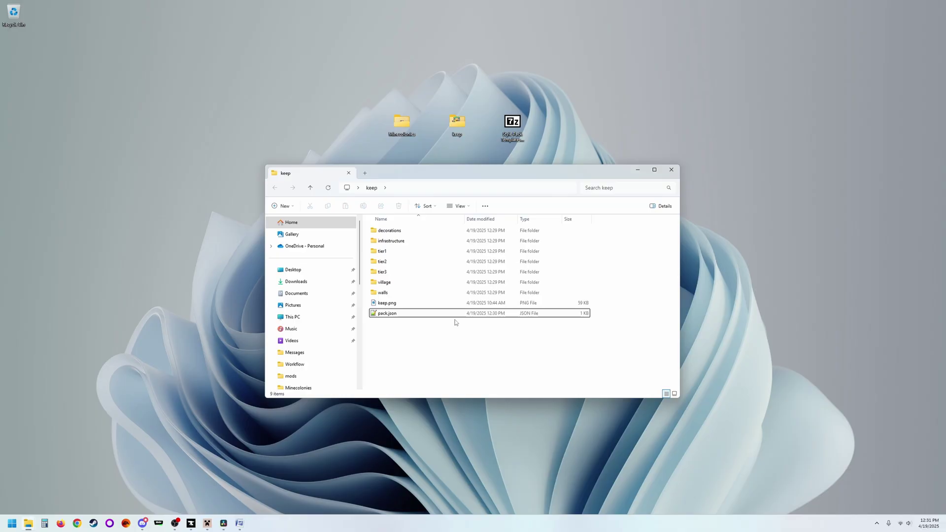
View the keep.png image and the contents of the tier3 folder, and close the keep folder window.
double_click(375, 304)
click(809, 125)
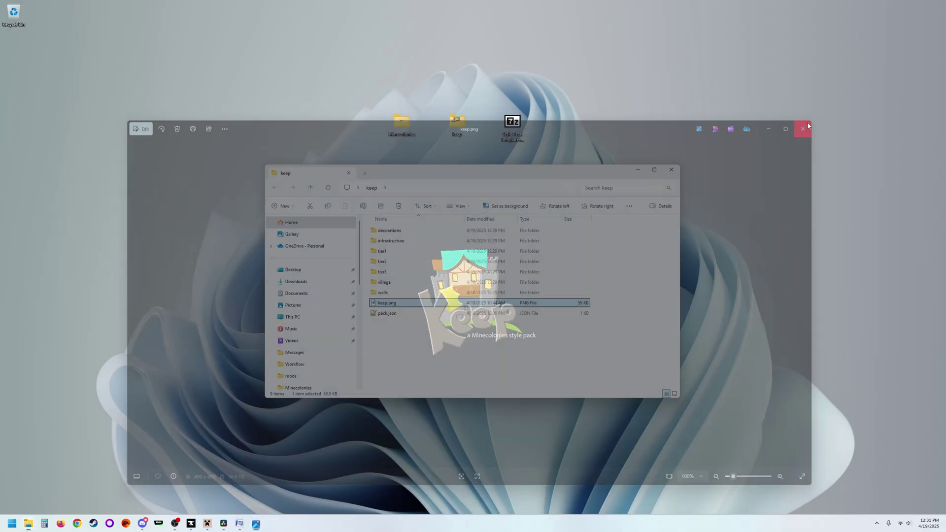
double_click(438, 272)
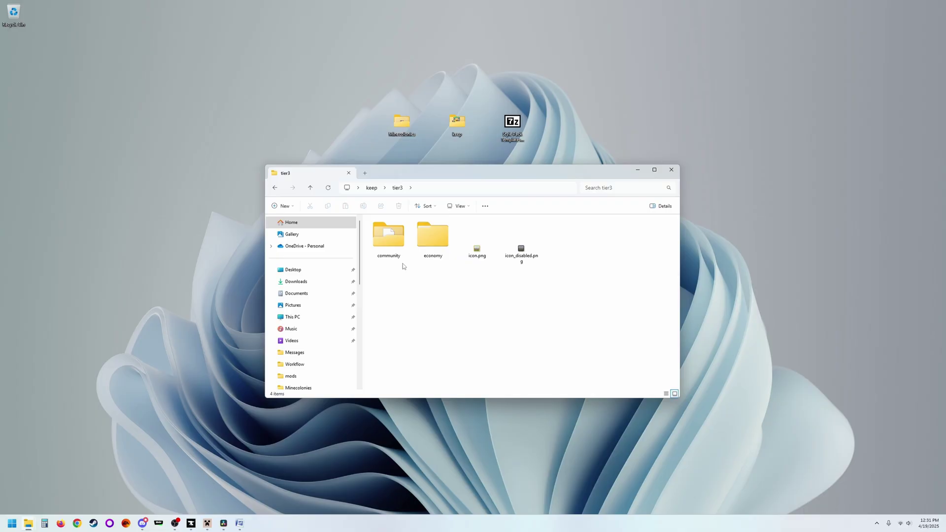
key(alt+Left)
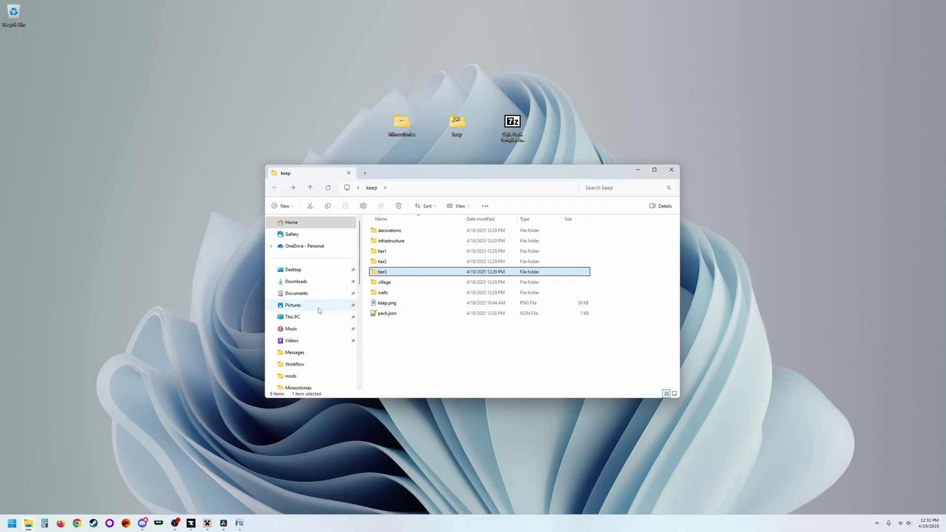
click(671, 171)
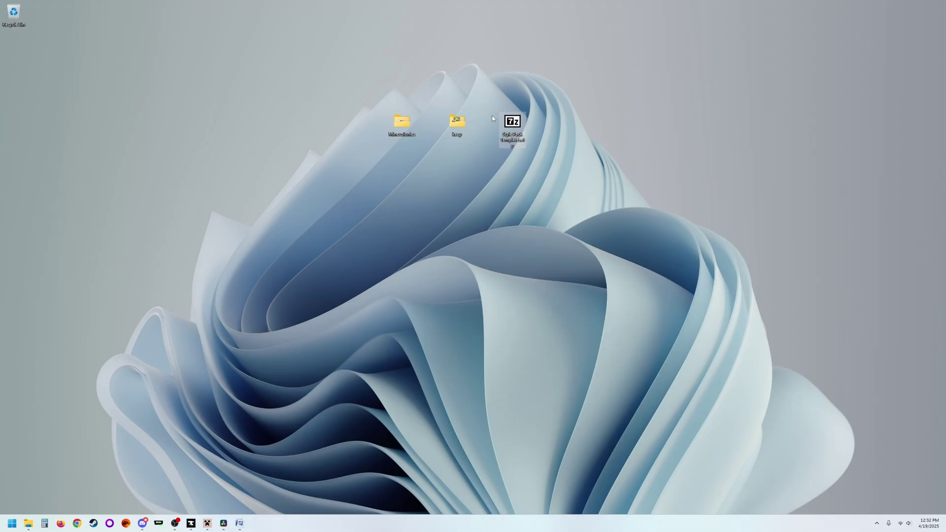
Extract the 1.20 and 1.21 Style Pack Template folders from Style Pack Templates.zip to the desktop.
double_click(519, 117)
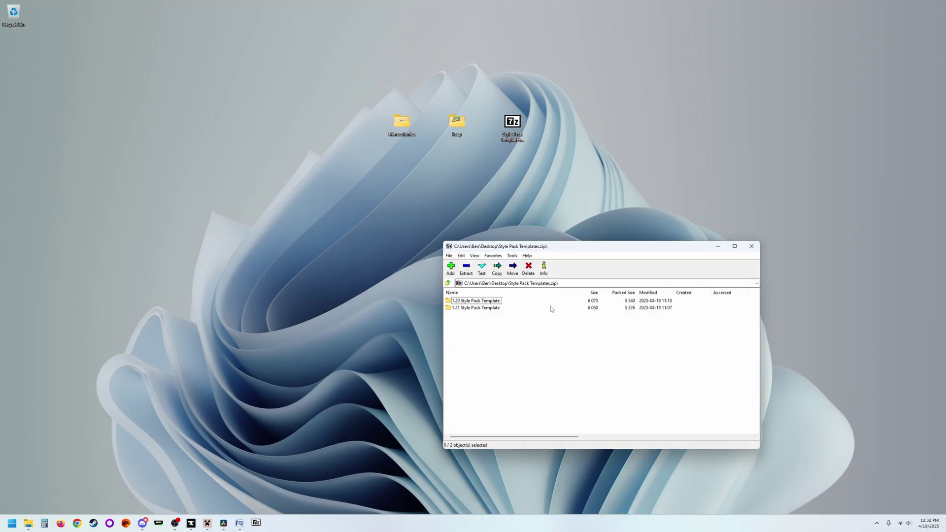
drag(462, 316, 345, 126)
click(752, 245)
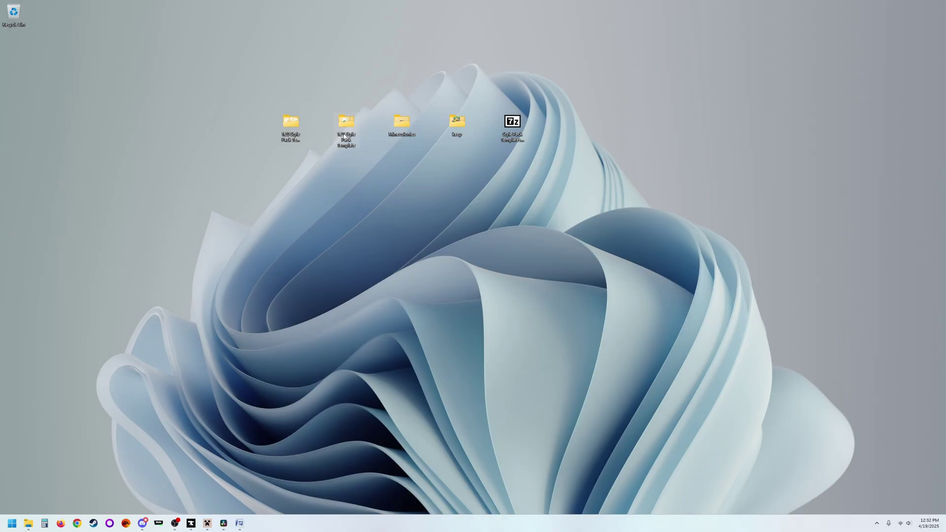
Open the 1.21 and 1.20 Style Pack Template folders in separate windows arranged side by side.
double_click(345, 128)
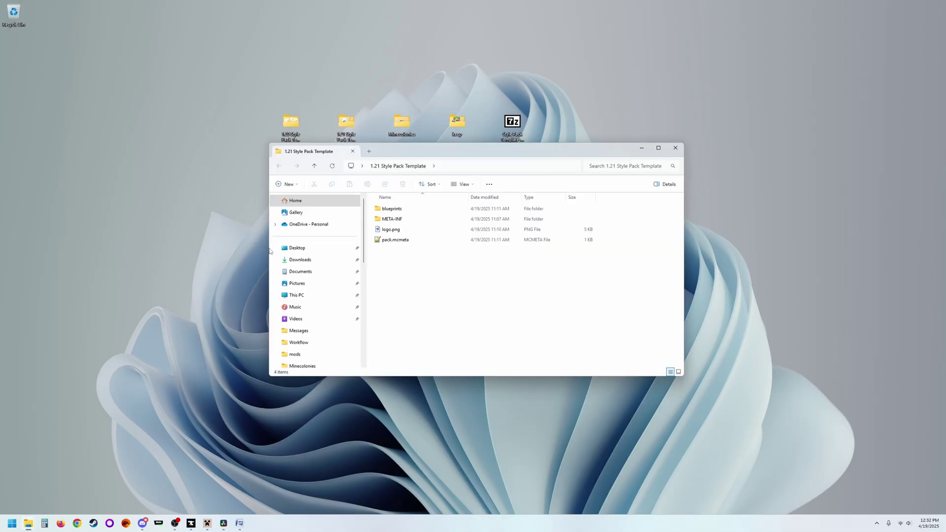
drag(270, 251, 373, 251)
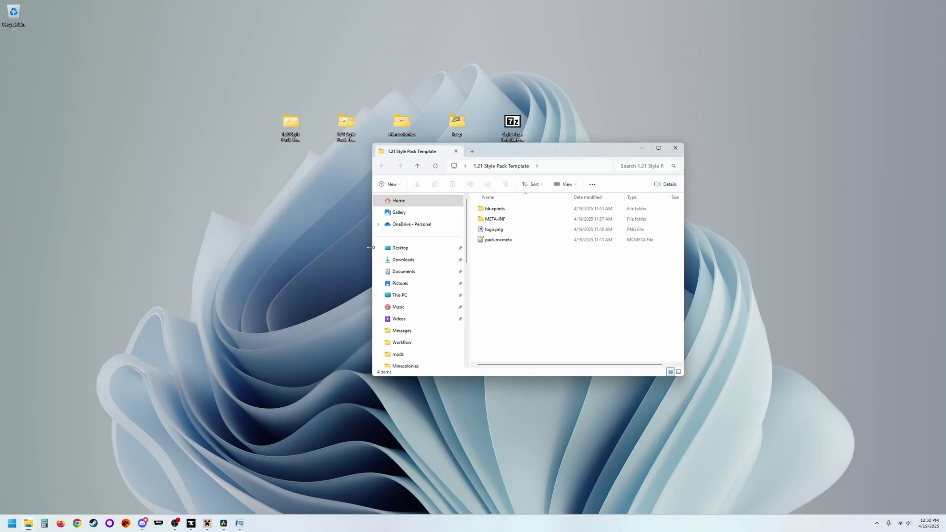
double_click(292, 125)
drag(690, 264, 547, 253)
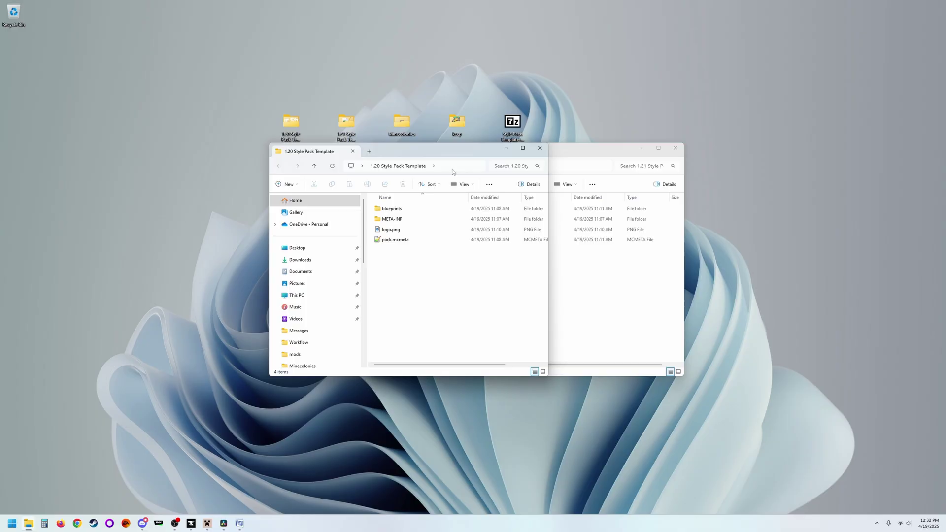
drag(456, 153, 276, 154)
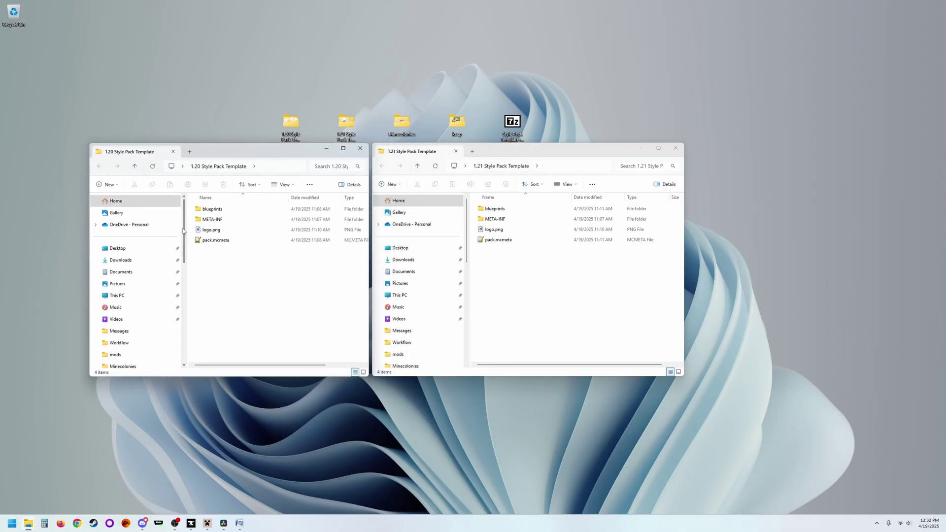
Open the META-INF folder in both the 1.20 and 1.21 templates to compare their TOML file names.
click(199, 220)
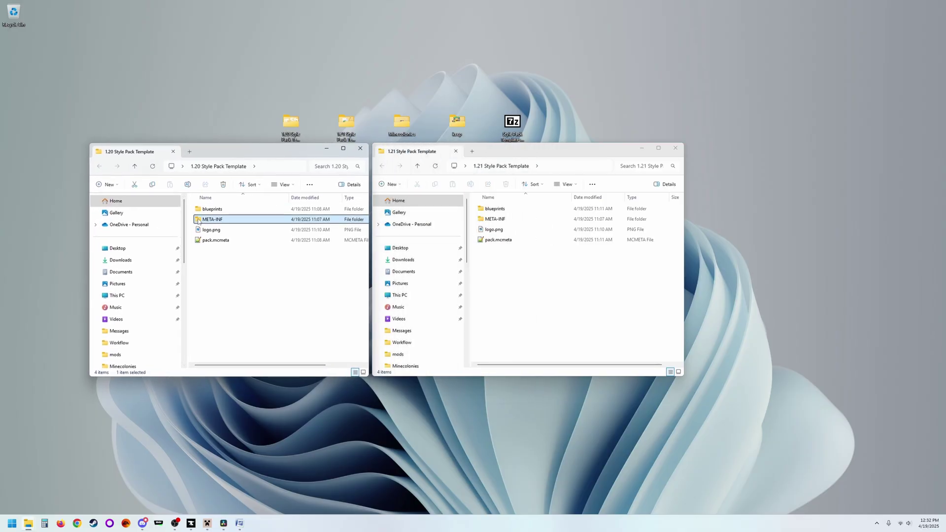
double_click(199, 220)
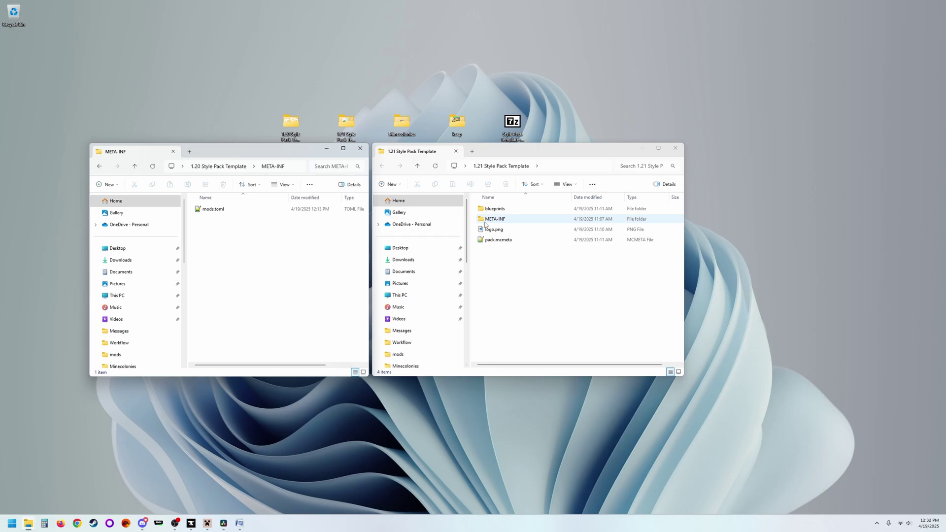
double_click(482, 221)
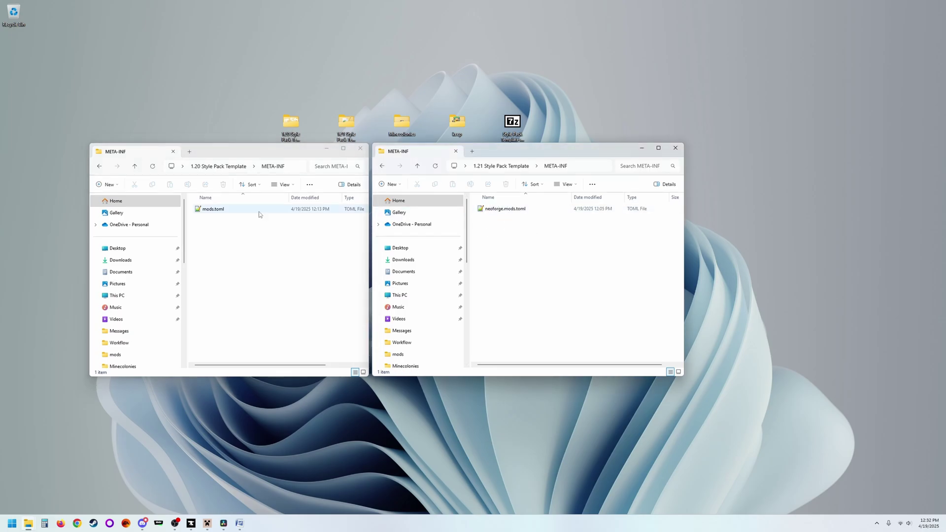
Close the 1.21 template window and return the other window to the 1.20 Style Pack Template root folder.
click(675, 148)
drag(224, 150, 354, 163)
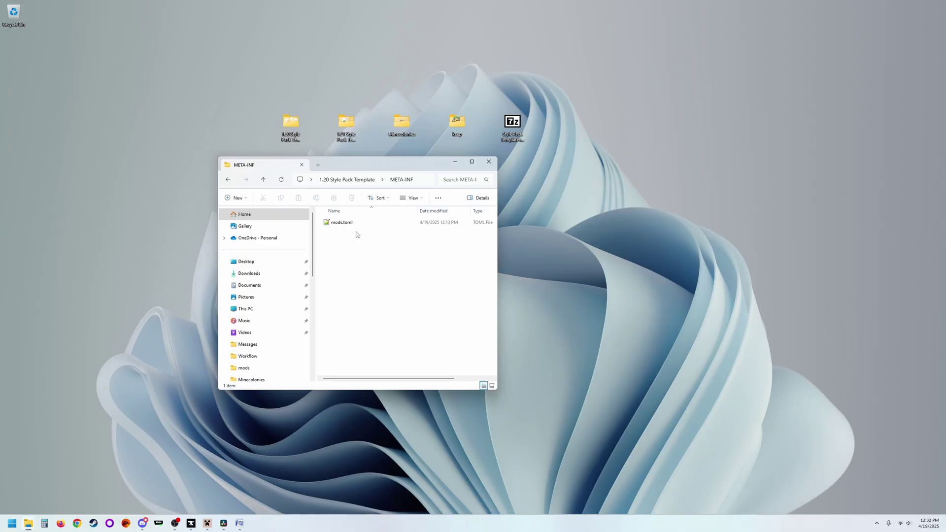
click(263, 180)
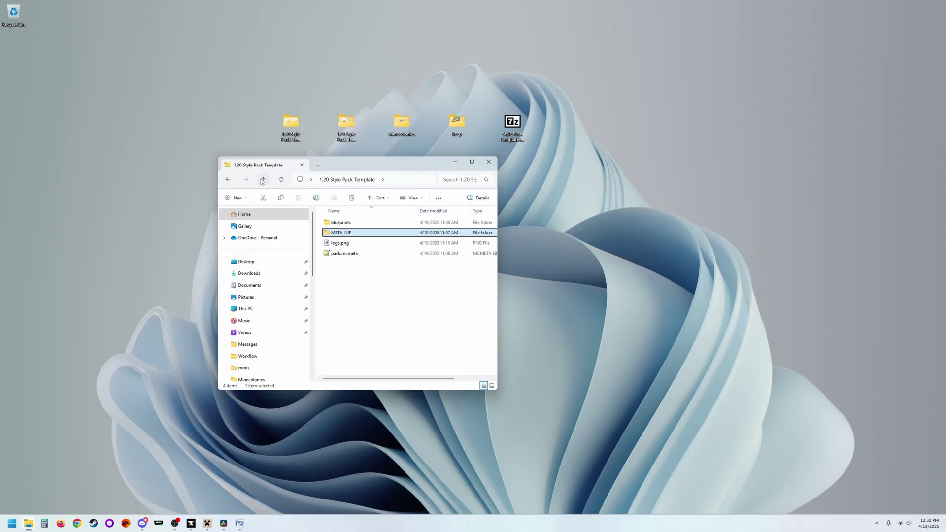
drag(365, 161, 334, 150)
click(333, 298)
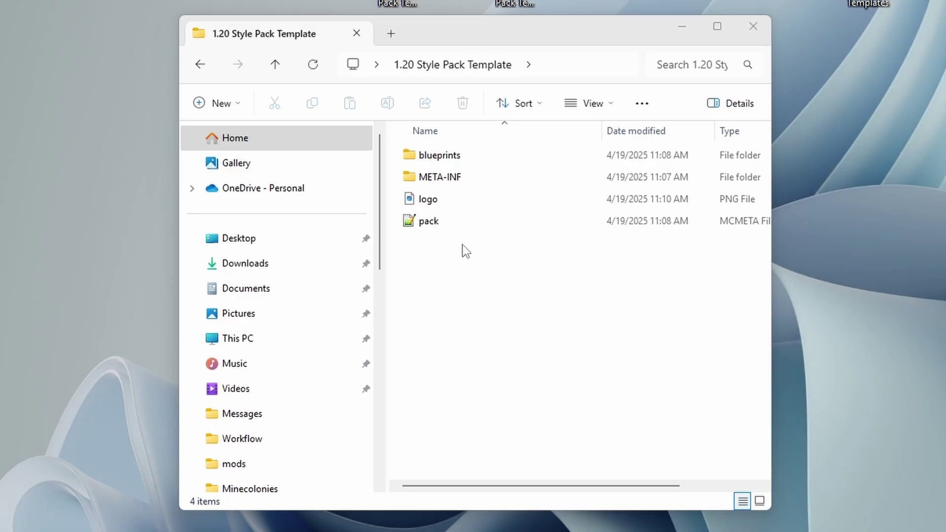
View the 1.20 template's logo image and its file details, and deselect the file.
double_click(426, 200)
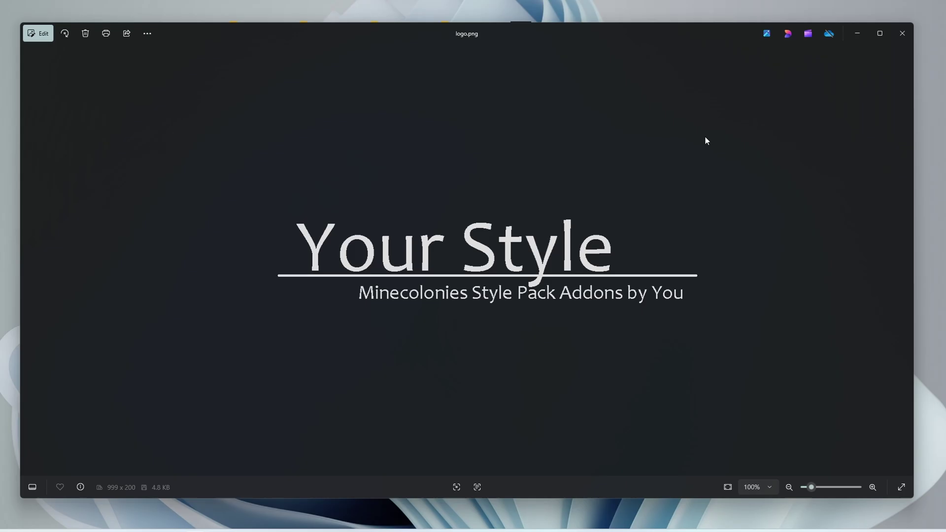
click(903, 33)
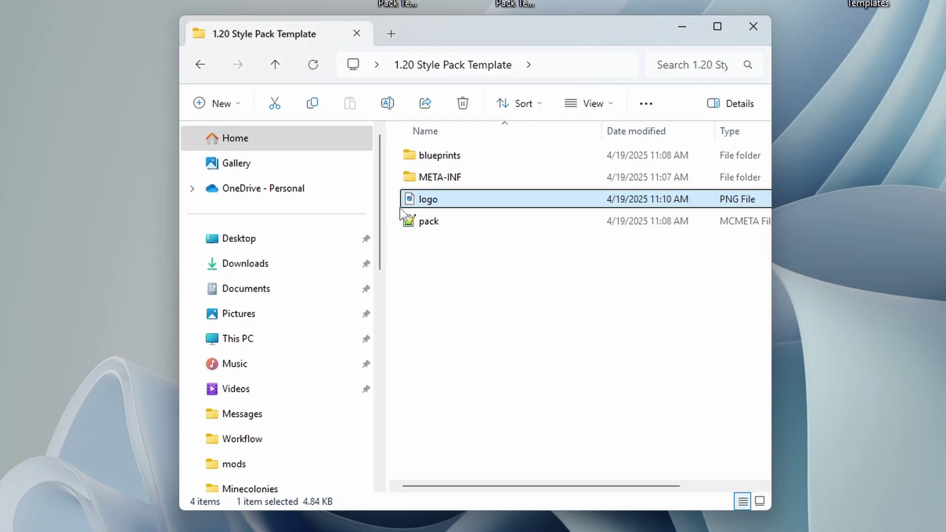
mouse_move(413, 199)
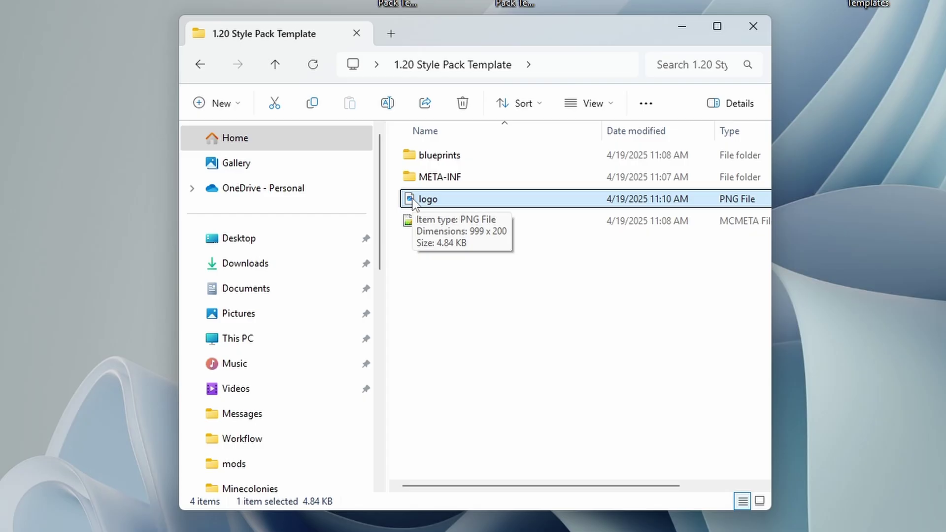
ctrl+click(412, 199)
Open the 1.20 template's pack.mcmeta file in Notepad++.
mouse_move(410, 226)
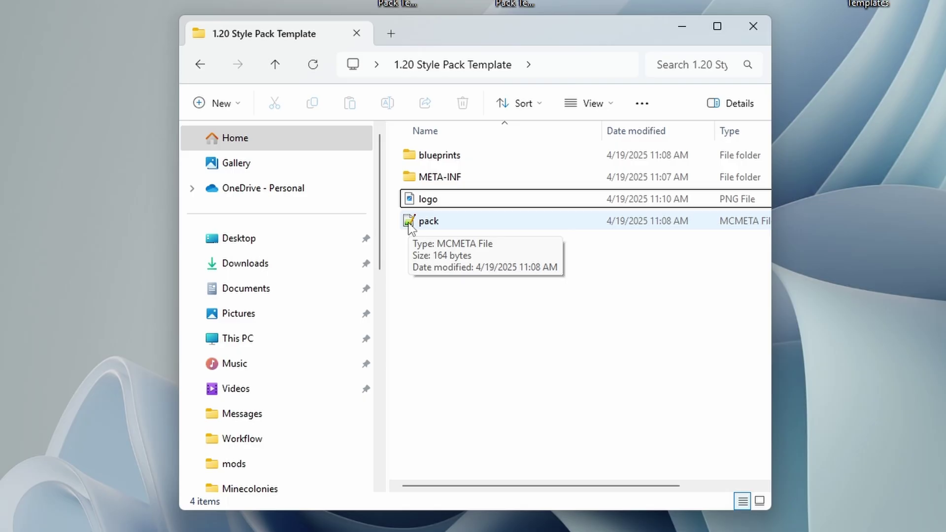
double_click(408, 223)
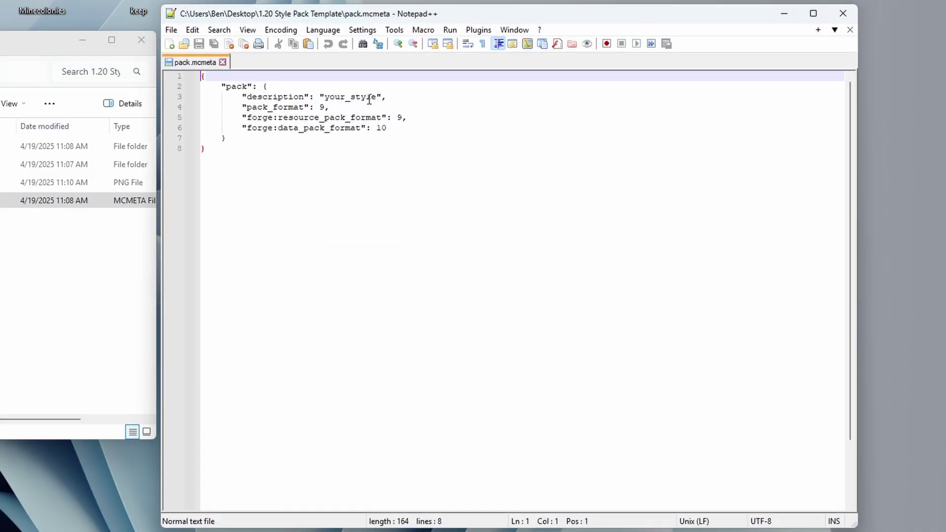
Set the description in pack.mcmeta to "teststyle", then save and close the file.
drag(377, 97, 325, 97)
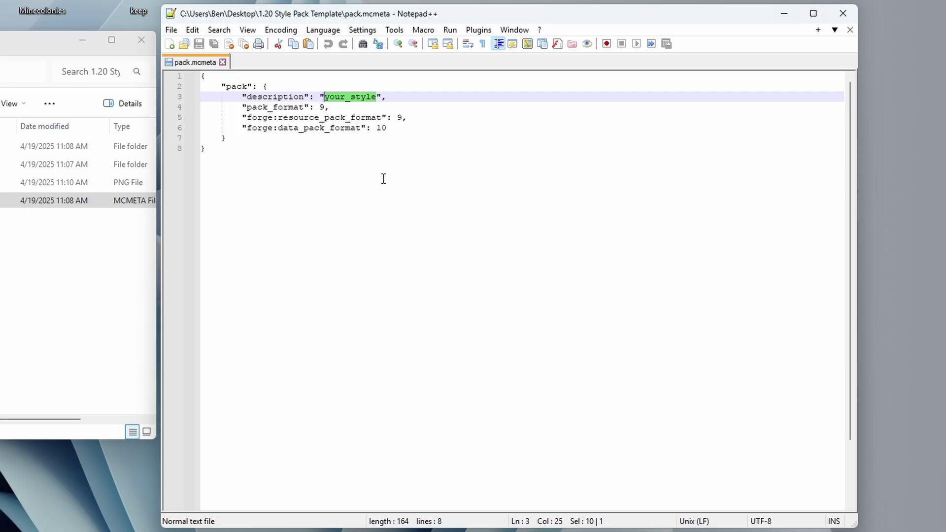
text(teststyle)
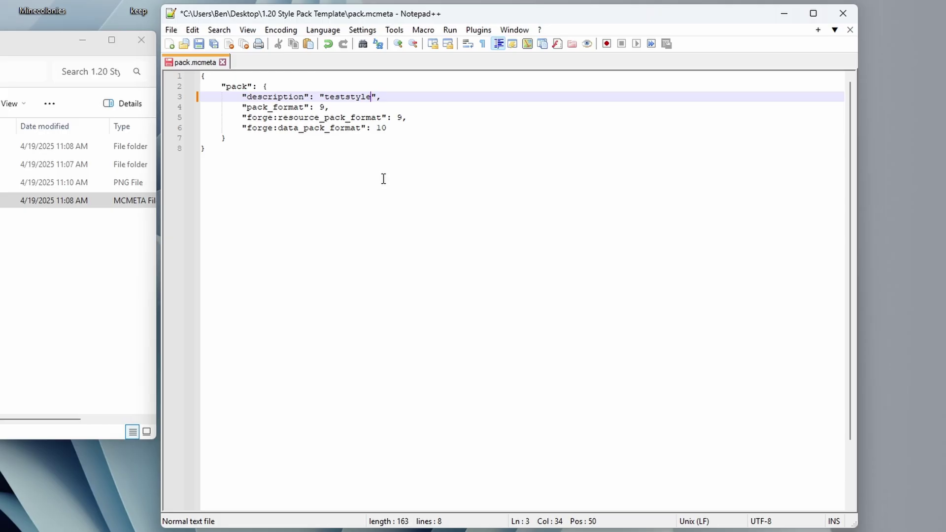
click(198, 45)
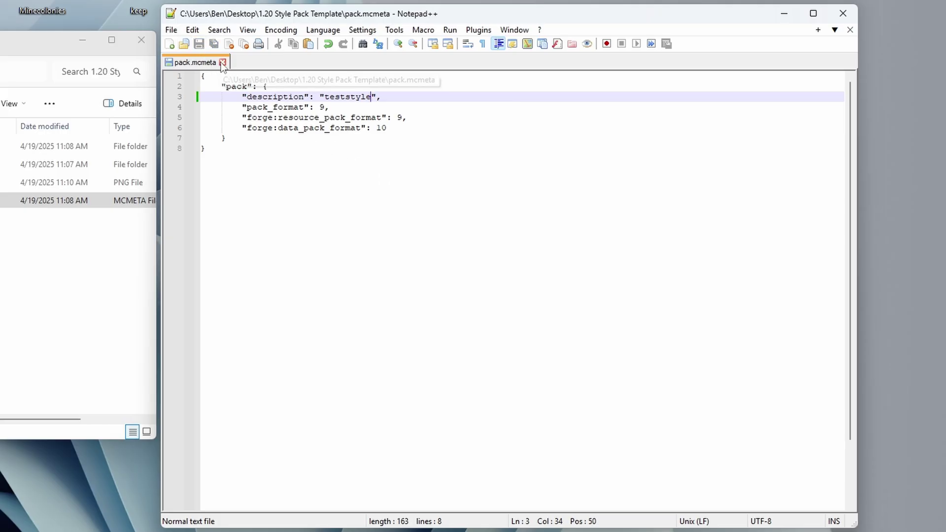
click(223, 62)
Open the mods TOML file from the 1.20 template's META-INF folder in Notepad++.
click(562, 361)
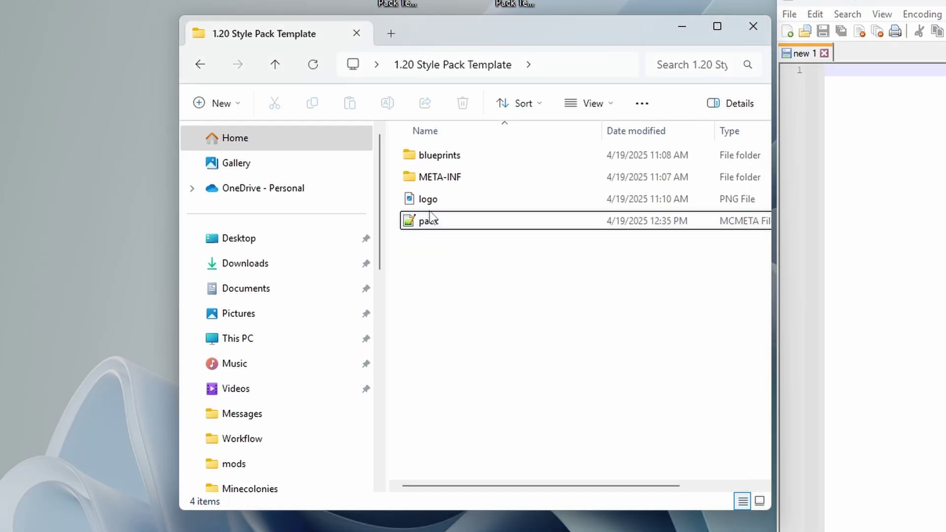
double_click(407, 177)
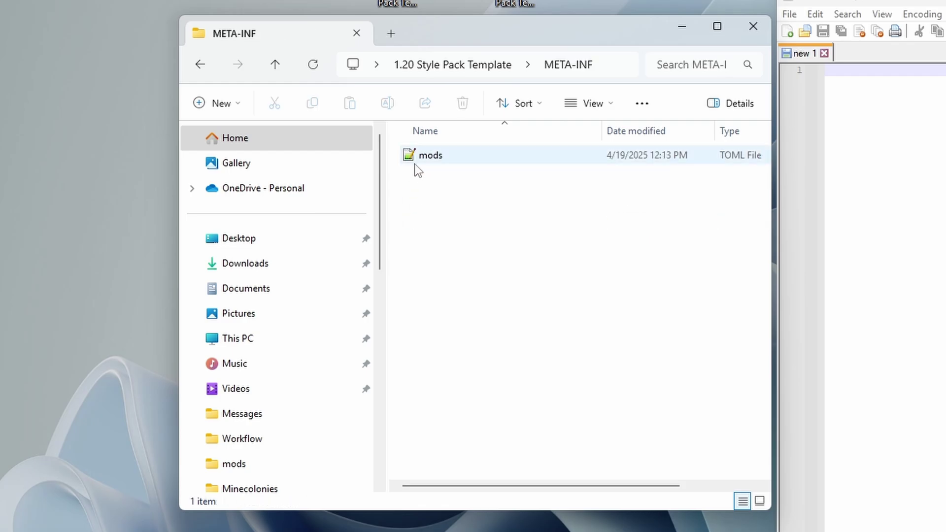
click(415, 165)
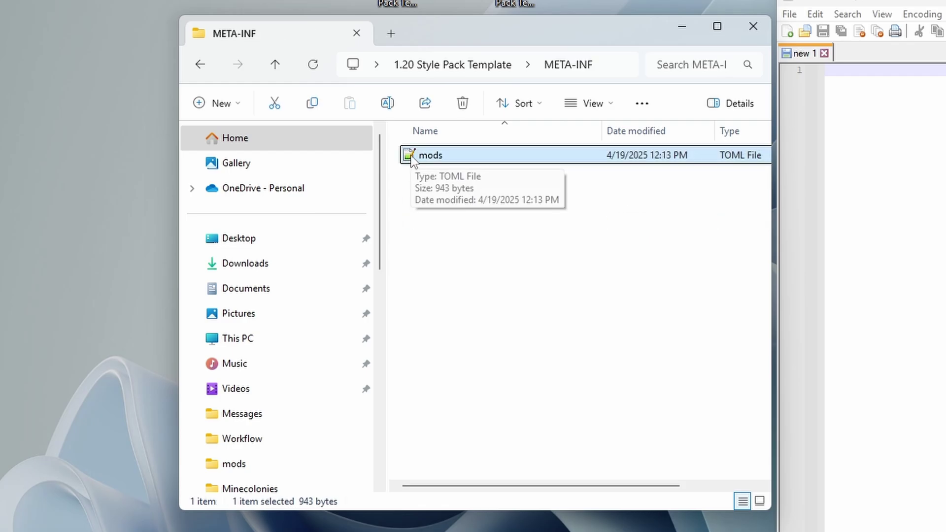
double_click(412, 159)
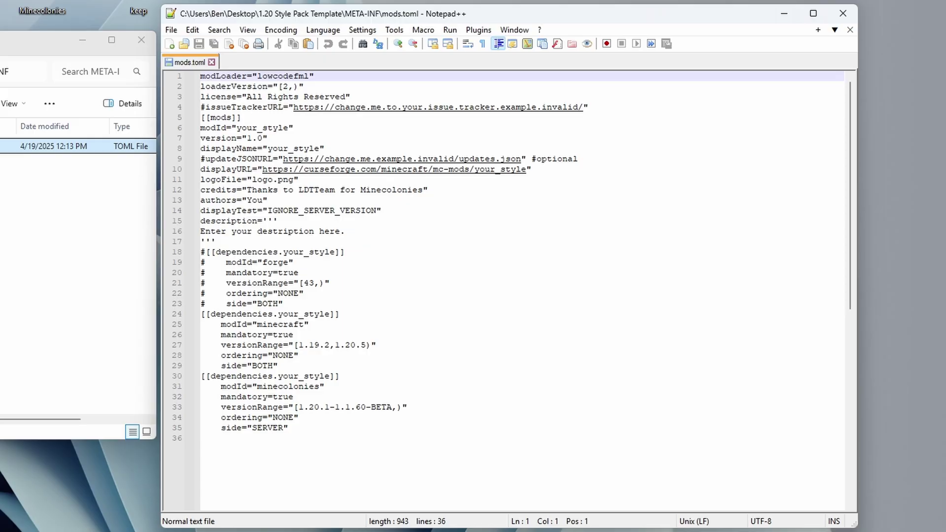
Replace every occurrence of "your_style" in mods.toml with "teststyle" and close the Replace dialog.
double_click(258, 128)
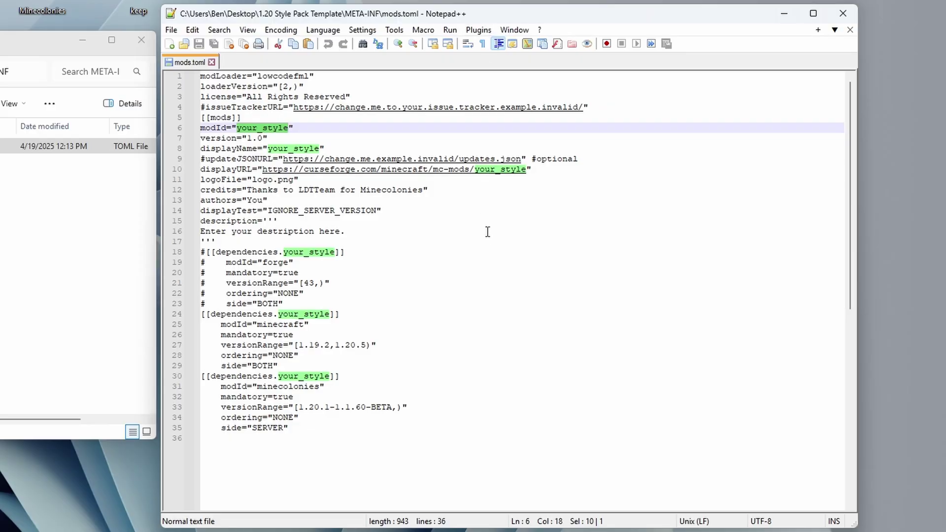
key(ctrl+f)
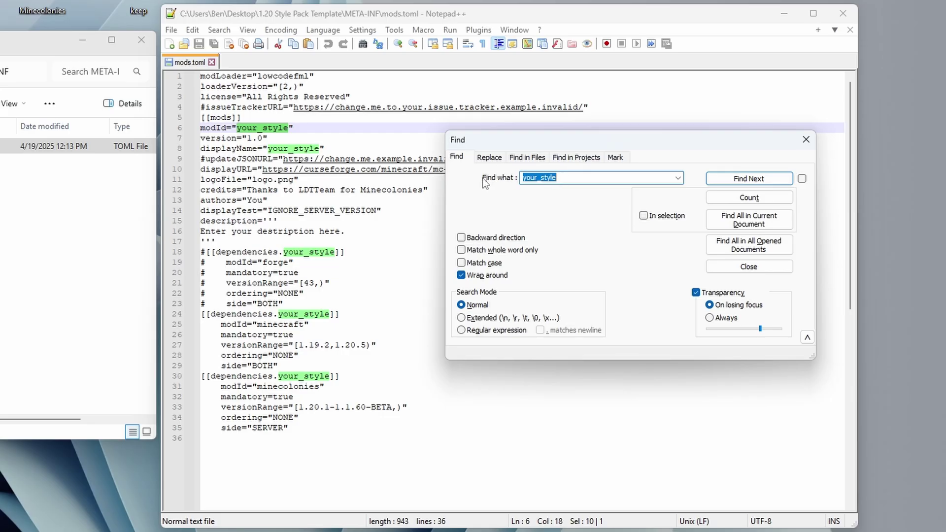
click(496, 158)
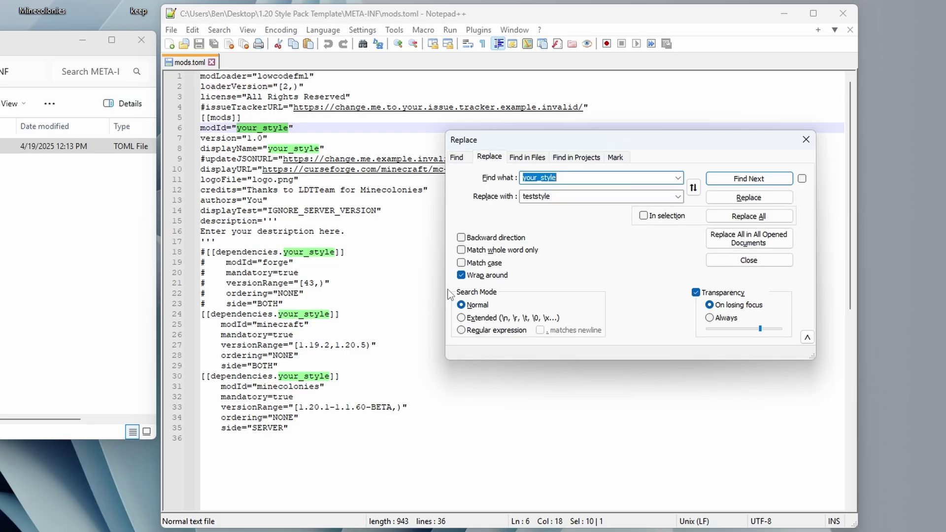
click(560, 196)
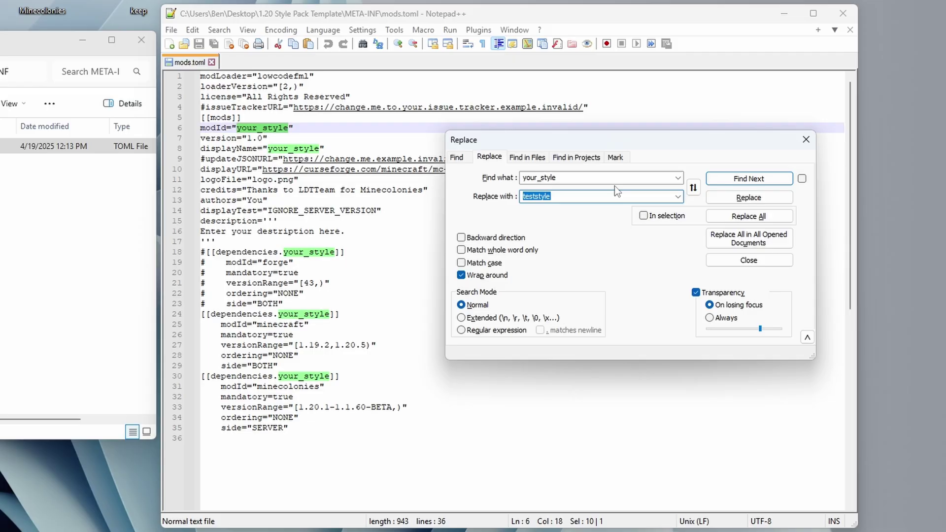
click(750, 217)
click(806, 139)
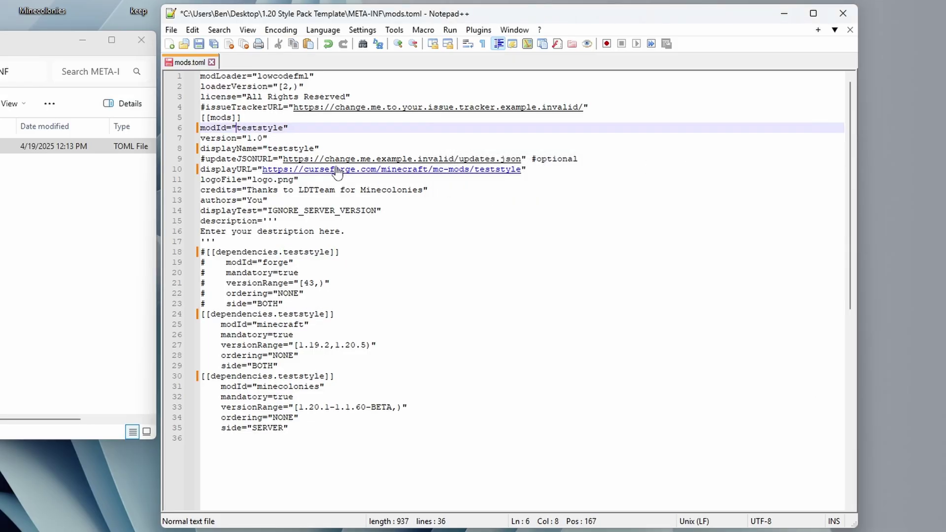
Review the modId, version, logoFile and authors entries in mods.toml, highlighting each one.
key(ctrl+shift+Right)
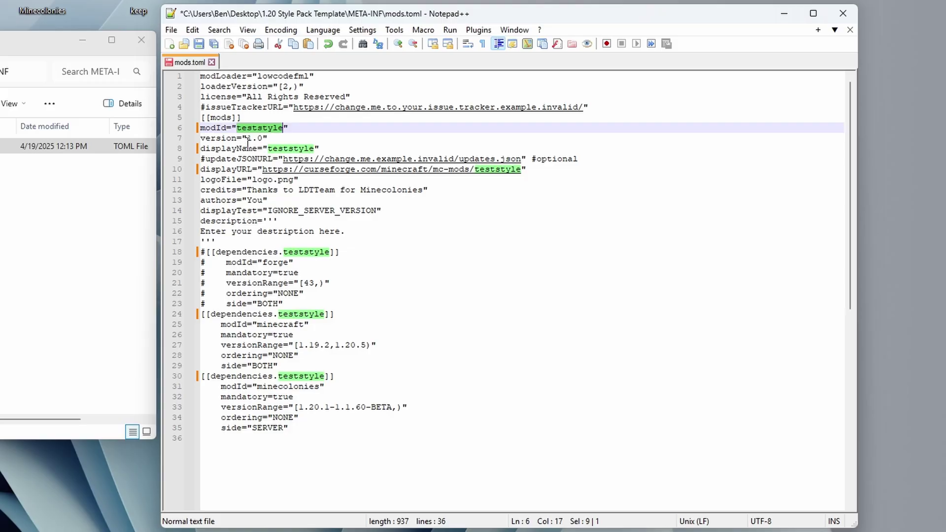
drag(264, 139, 199, 139)
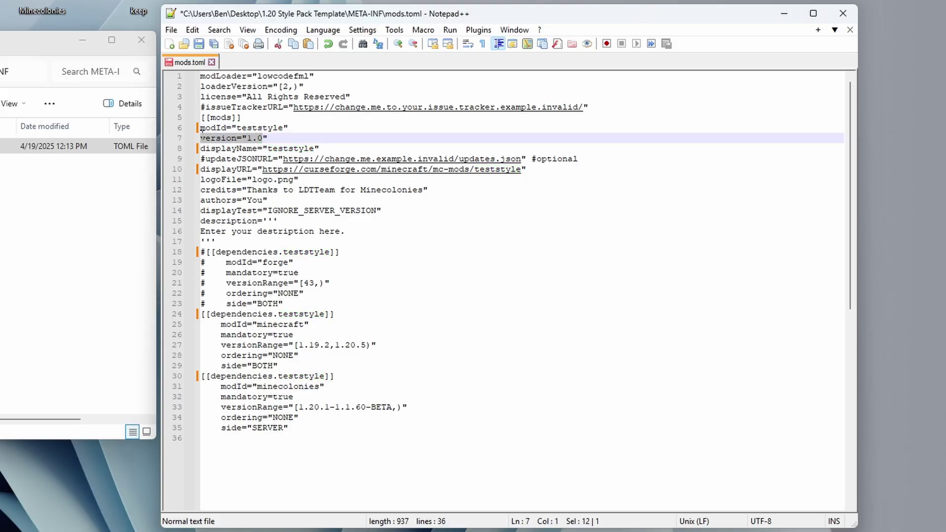
click(177, 142)
click(251, 138)
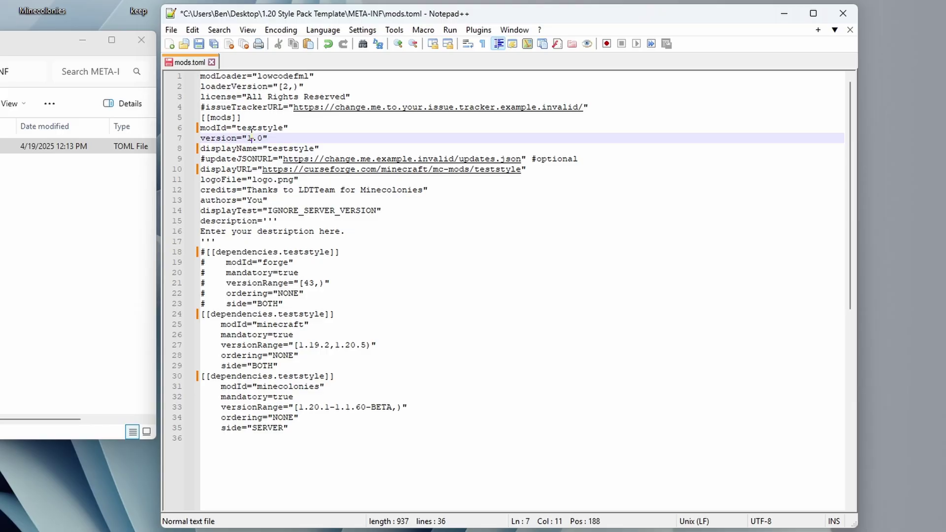
drag(268, 139, 231, 138)
click(272, 159)
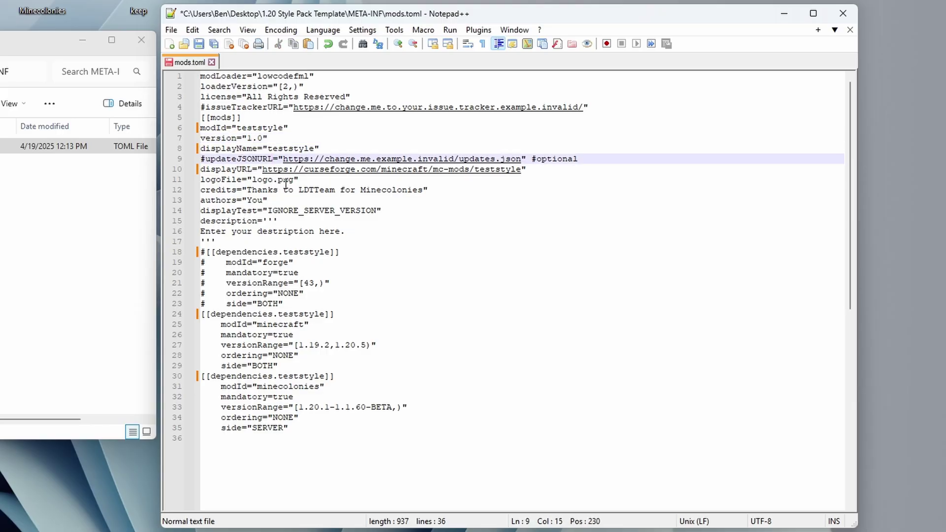
drag(298, 181, 182, 183)
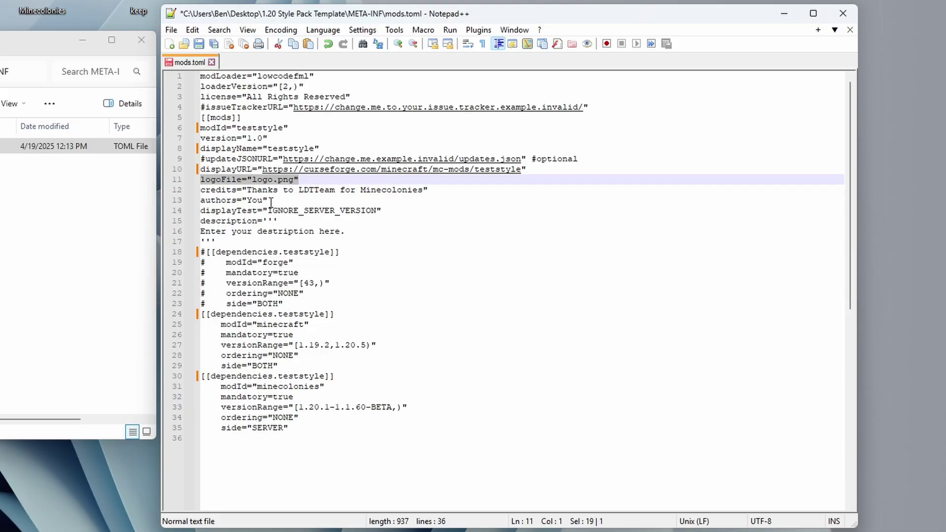
drag(271, 201, 182, 202)
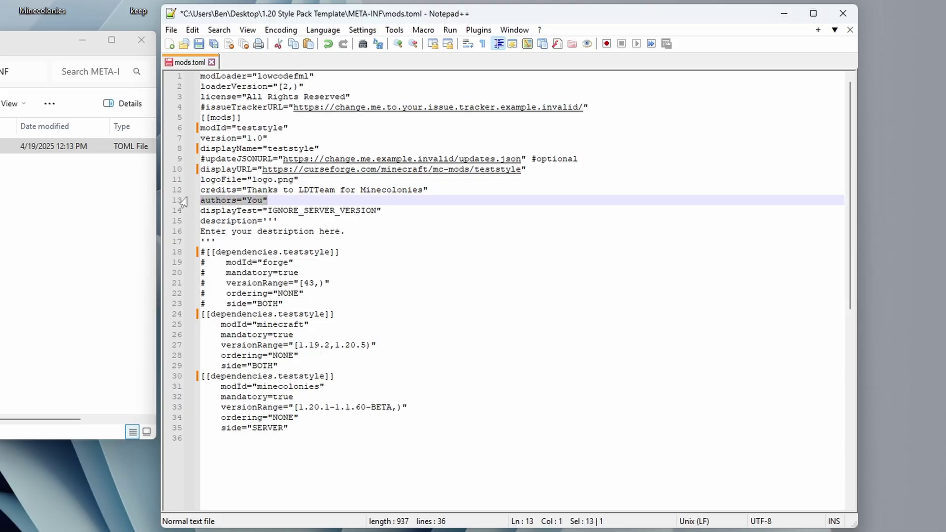
Replace the placeholder description in mods.toml with "This is a test style plack for a Youtube tutorial.", then save and close the file.
drag(345, 231, 194, 236)
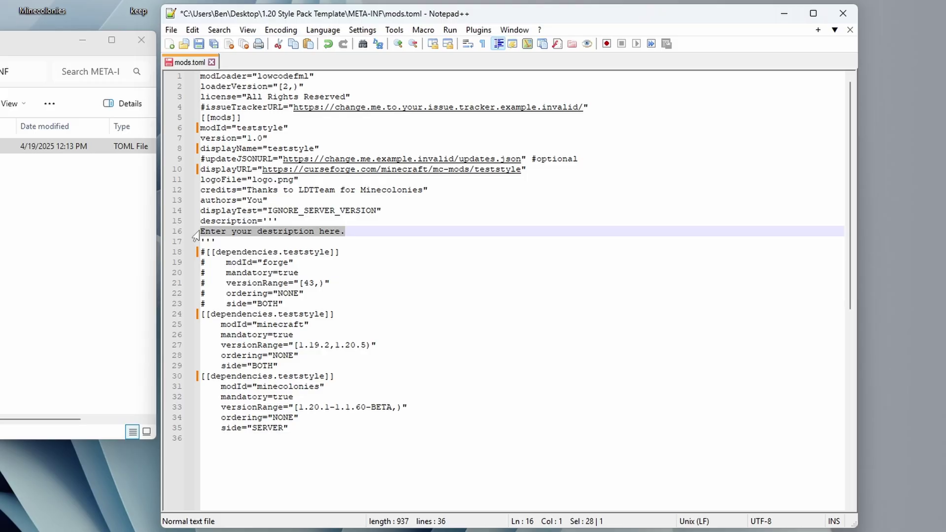
text(This is)
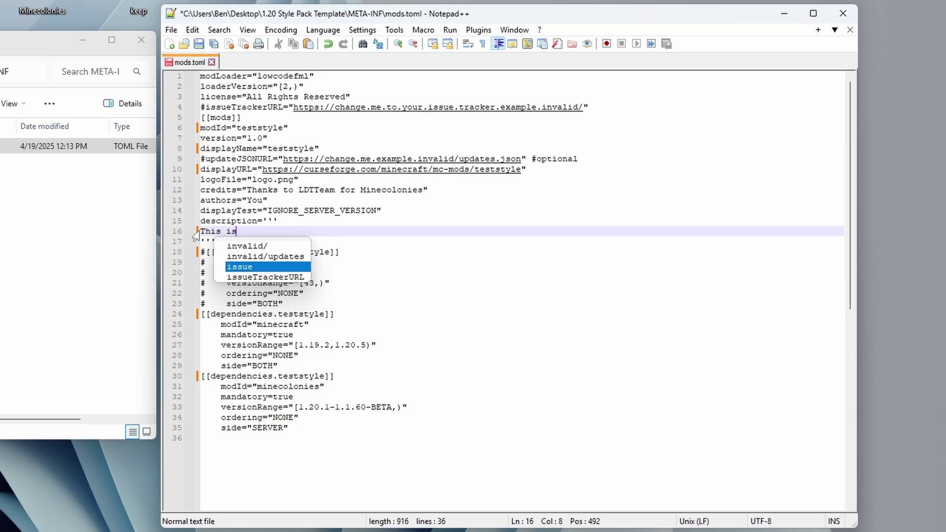
text( a test styl)
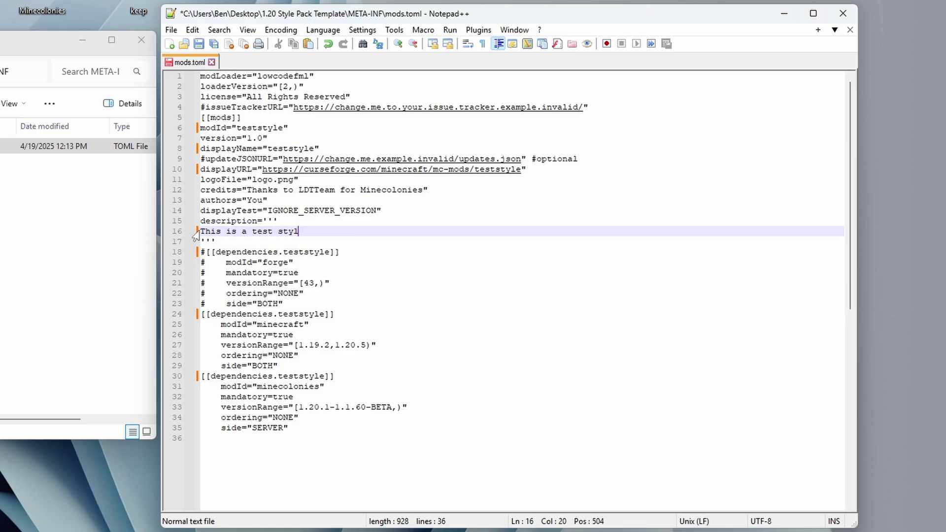
text(e plack for a Youtube to)
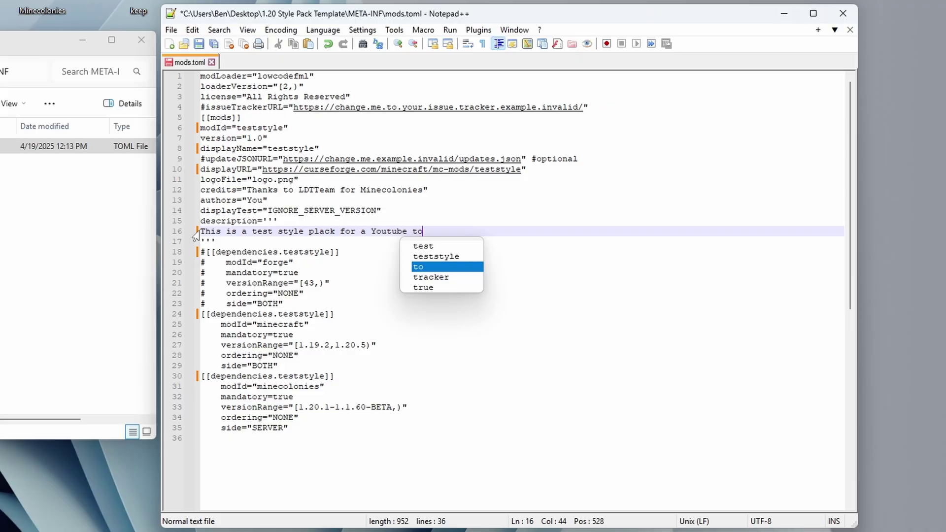
key(BackSpace)
text(uroria)
key(BackSpace)
key(BackSpace)
key(BackSpace)
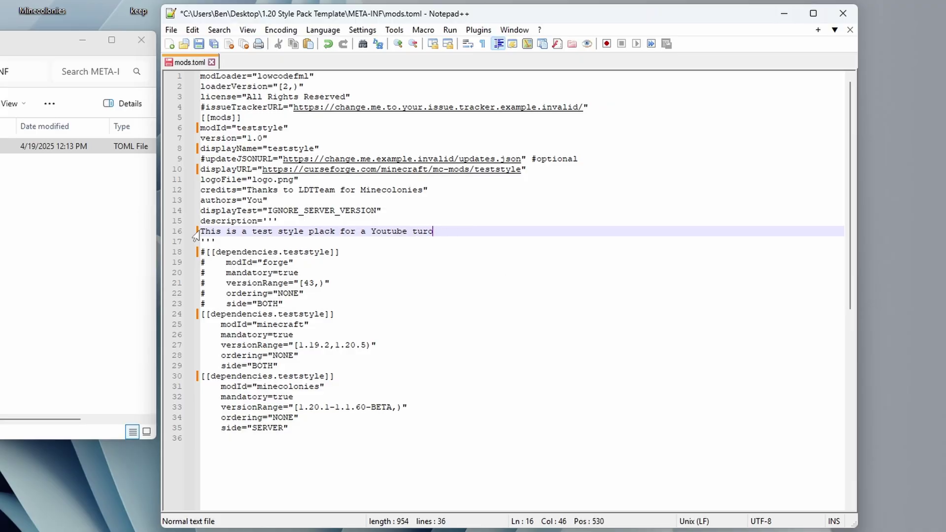
key(BackSpace)
key(BackSpace)
text(tu)
key(BackSpace)
text(orial.)
key(ctrl+s)
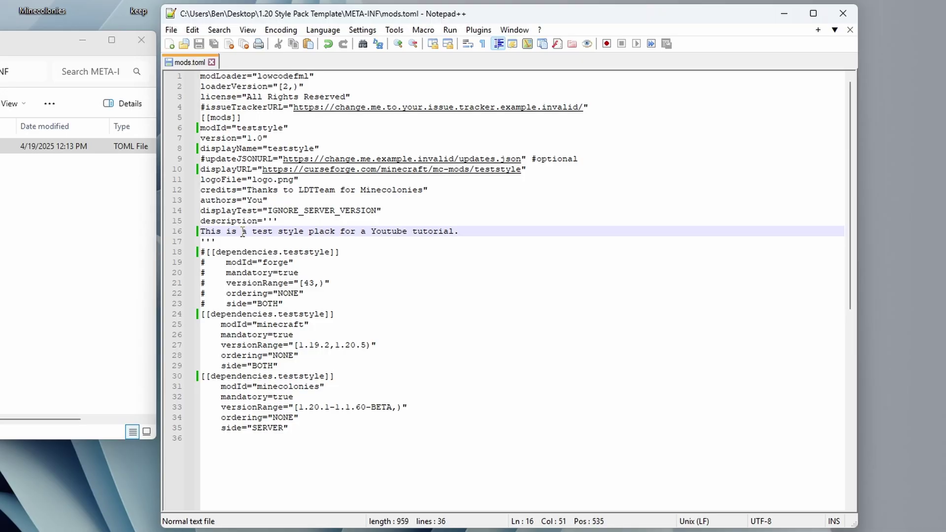
click(212, 62)
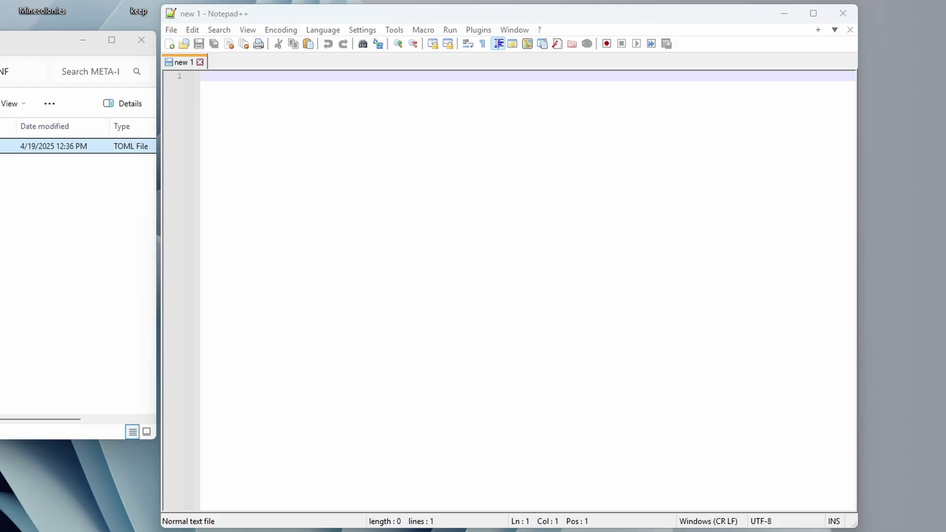
Reopen mods.toml and highlight its modId line as a reference for the folder name.
double_click(99, 146)
click(263, 128)
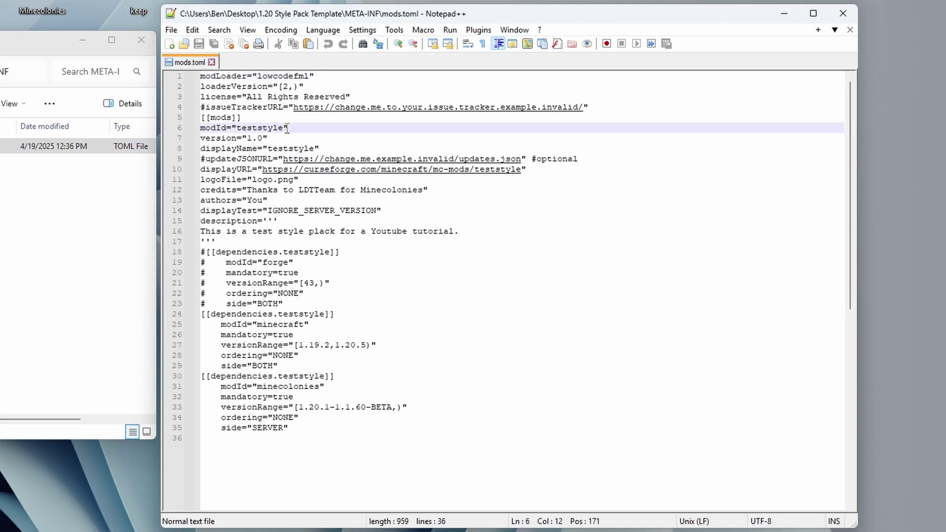
drag(290, 128, 195, 129)
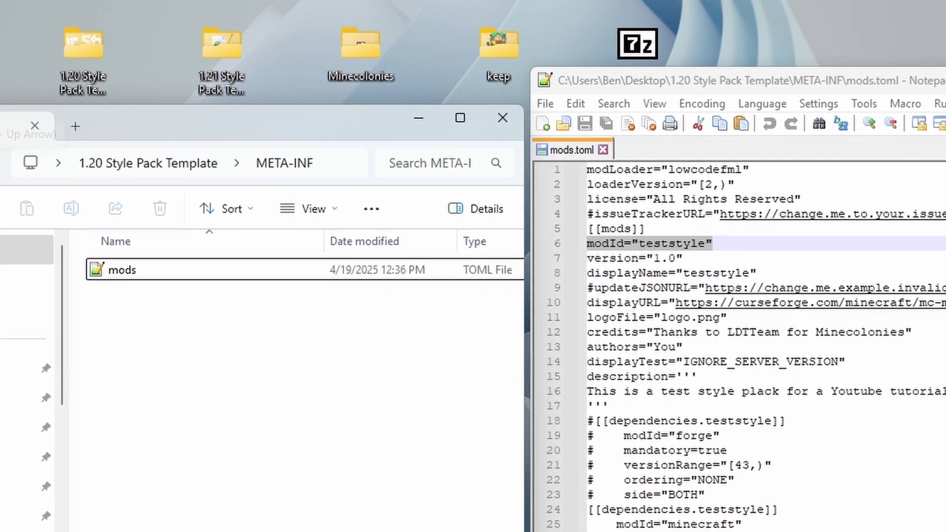
Rename the your_style folder inside the 1.20 template's blueprints folder as teststyle.
click(92, 143)
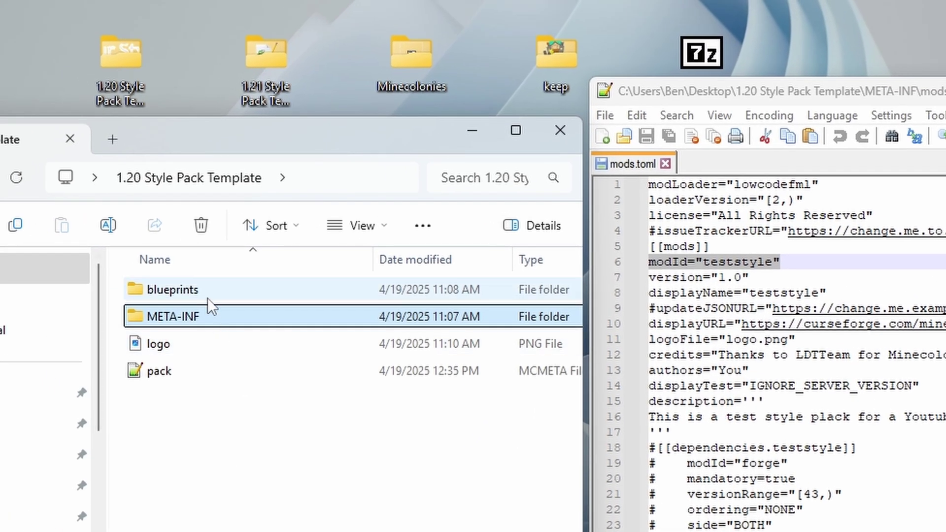
click(144, 292)
double_click(140, 291)
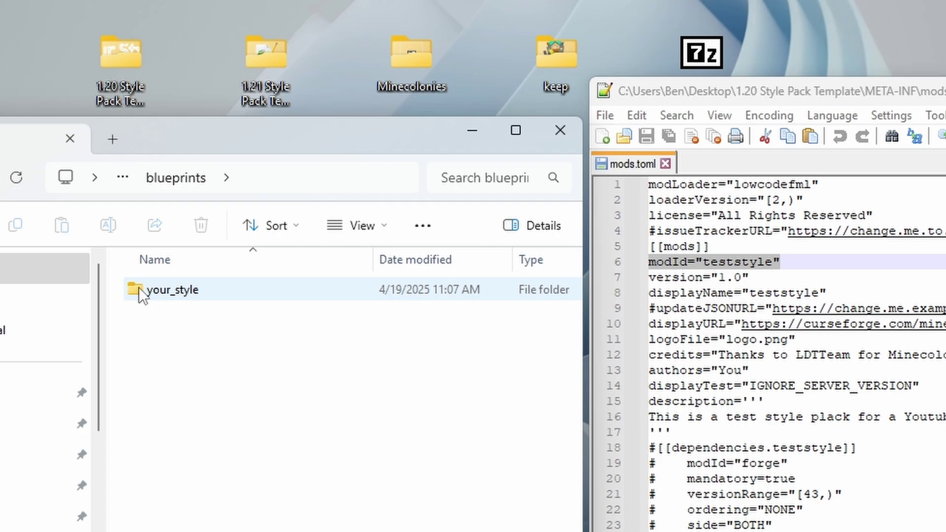
click(142, 293)
click(158, 294)
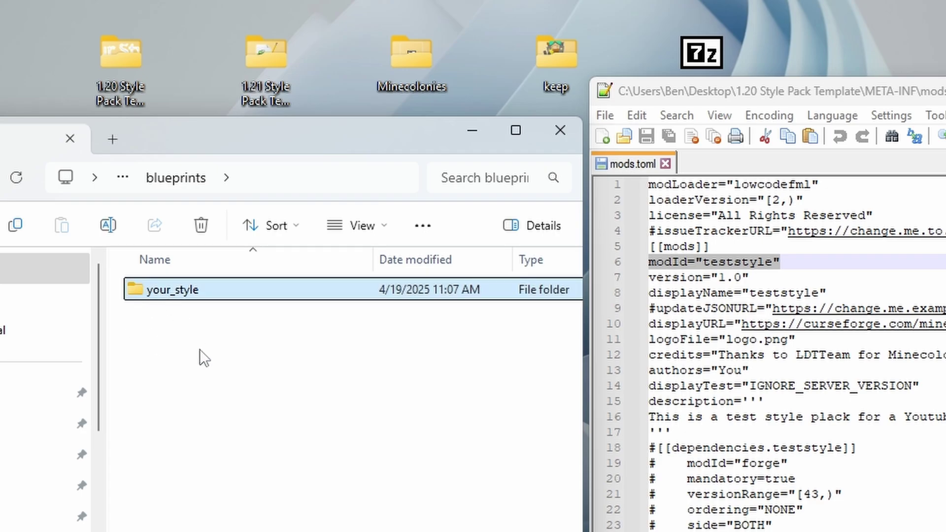
text(te)
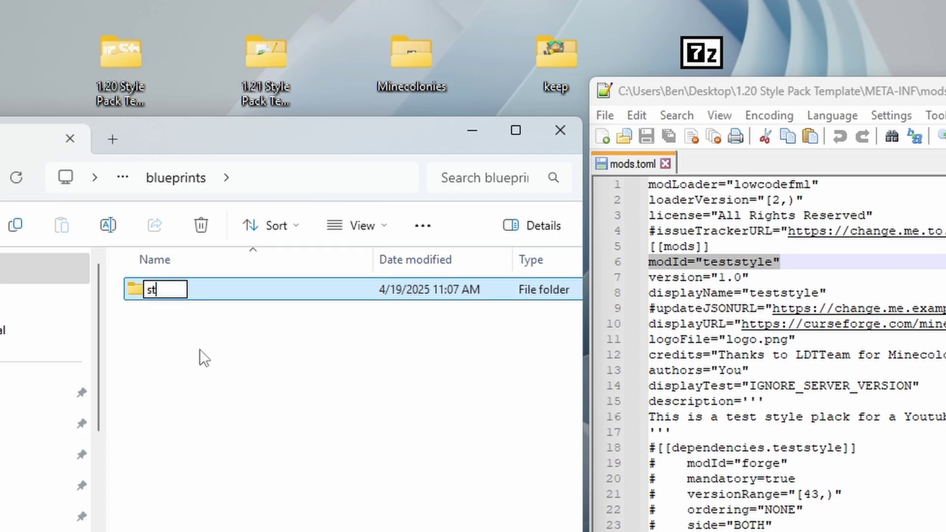
key(BackSpace)
key(BackSpace)
text(teststyle)
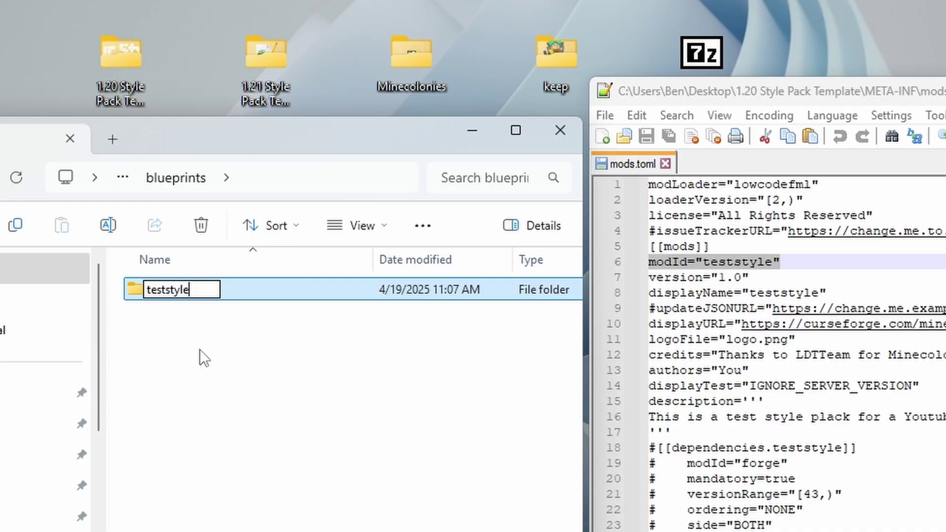
key(Return)
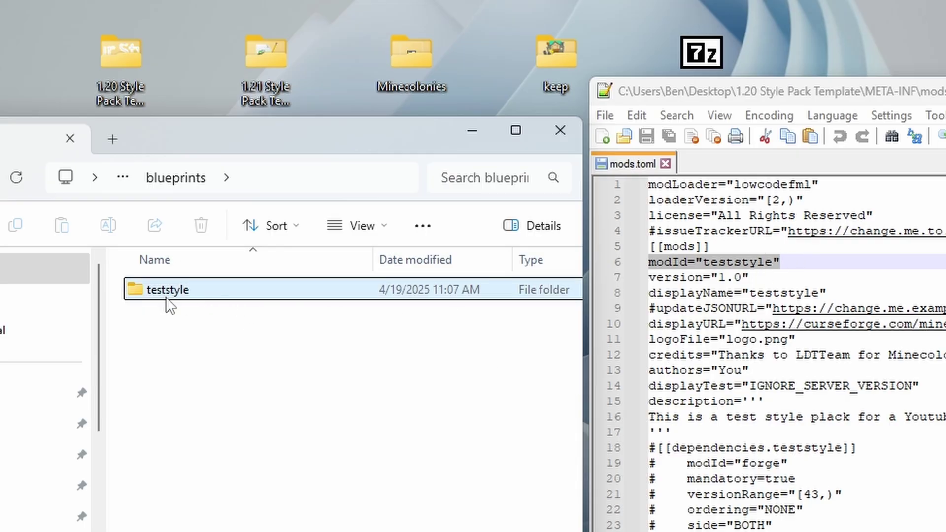
Check the contents of the teststyle folder and return to the 1.20 Style Pack Template root folder.
double_click(143, 291)
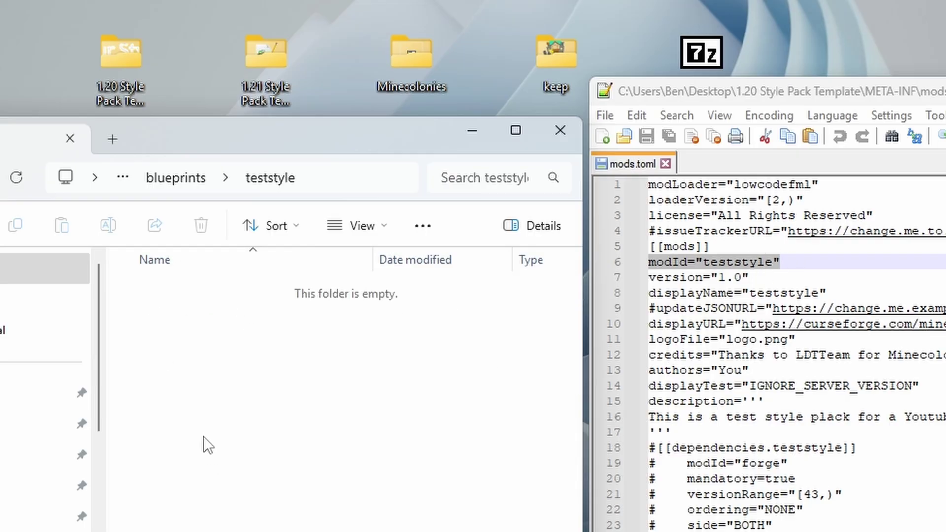
key(alt+Up)
key(alt+Up)
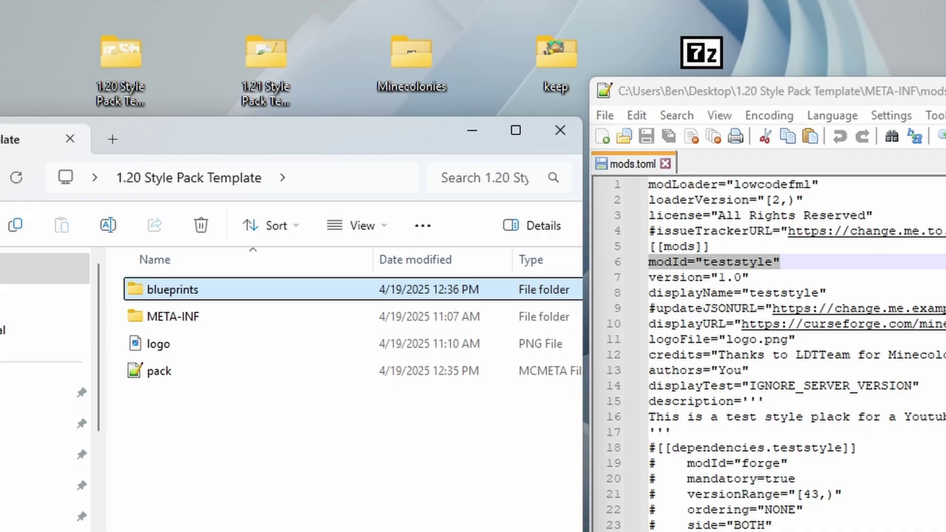
Close the mods.toml file and reposition the 1.20 Style Pack Template folder window on the desktop.
click(848, 531)
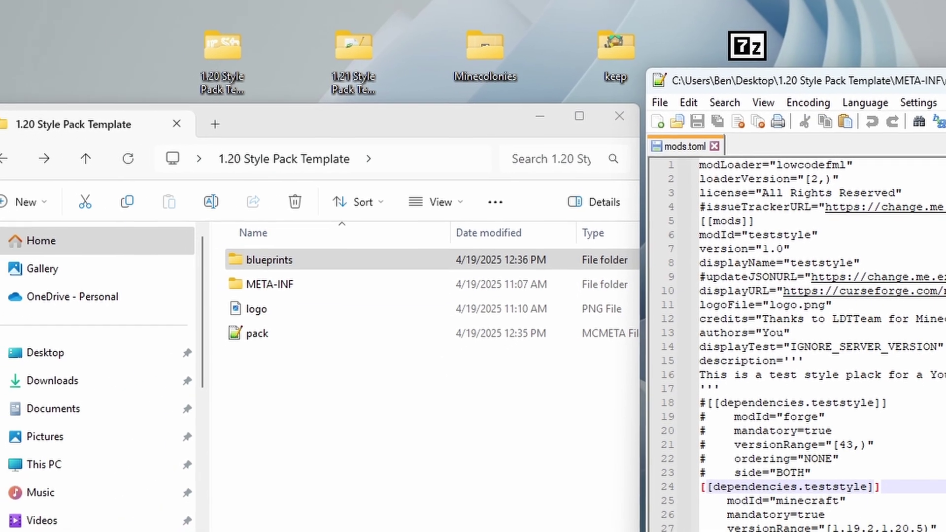
click(679, 159)
key(alt+F4)
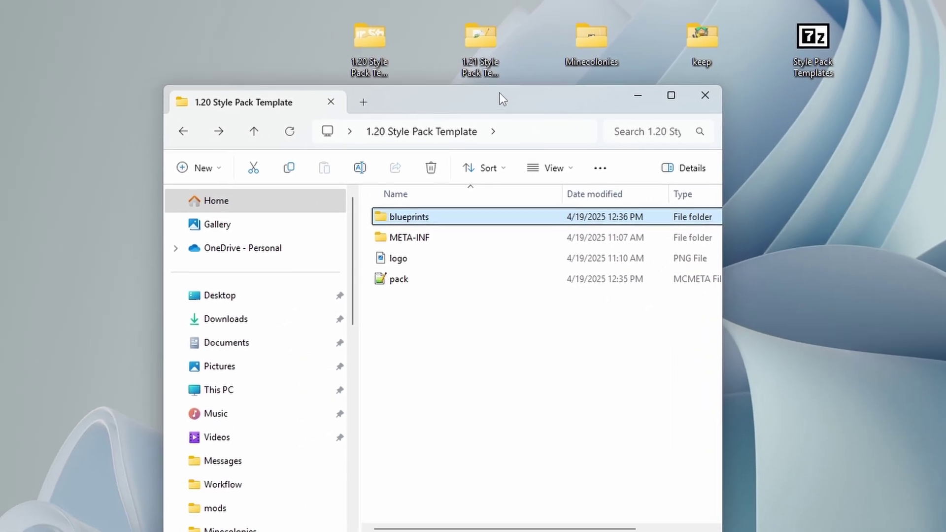
drag(452, 107, 372, 108)
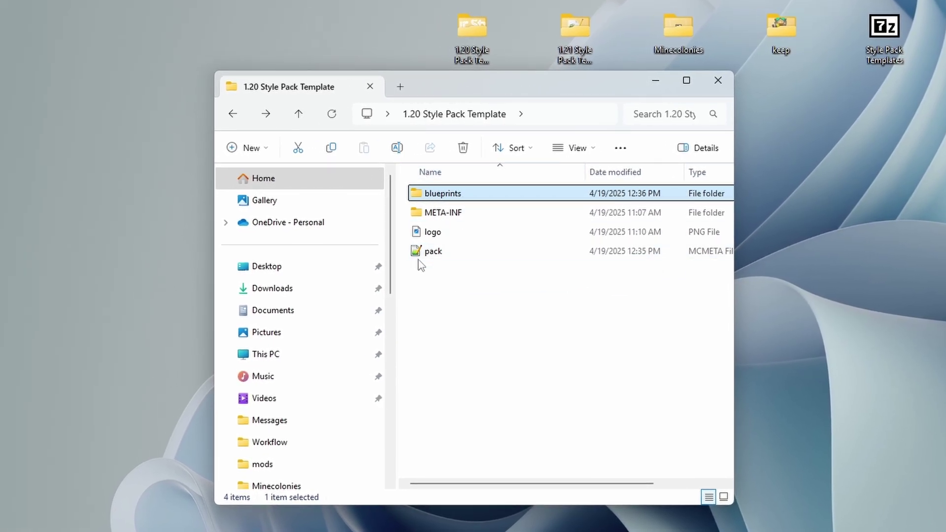
Move the keep folder from the desktop into the template's blueprints/teststyle folder.
double_click(417, 200)
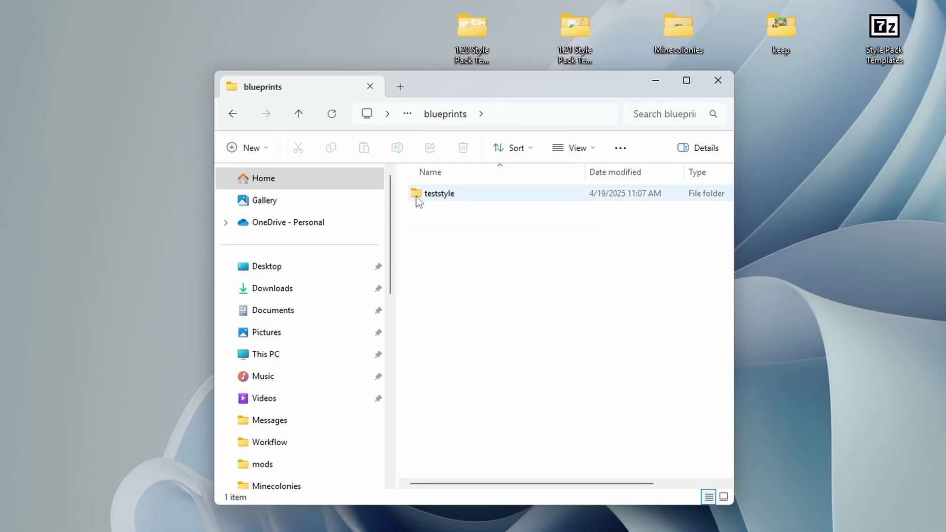
double_click(417, 197)
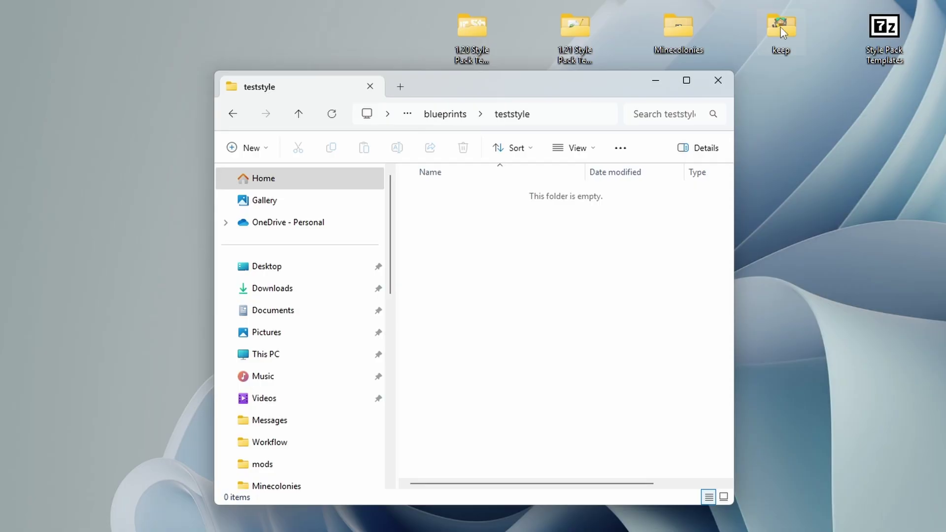
drag(781, 28, 495, 259)
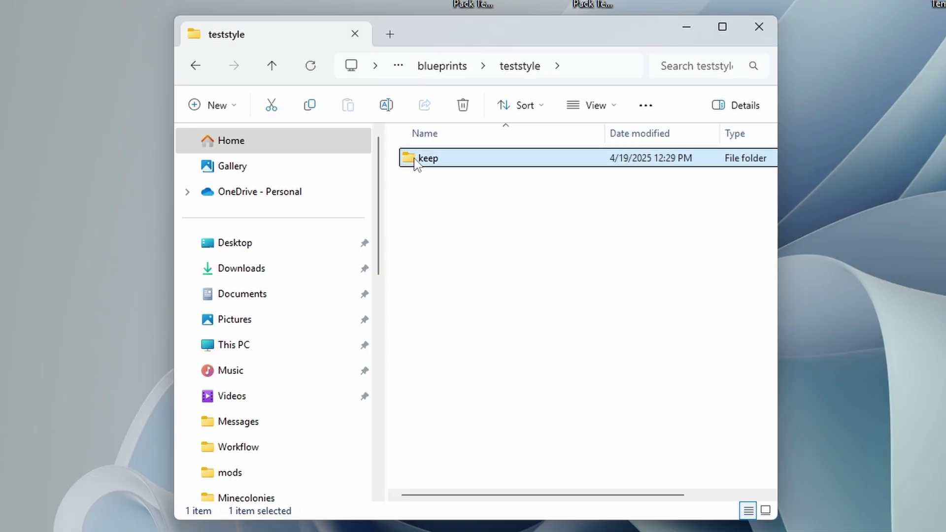
Check the contents of the moved keep folder and go back to the 1.20 Style Pack Template root.
double_click(416, 158)
key(alt+Left)
key(alt+Left)
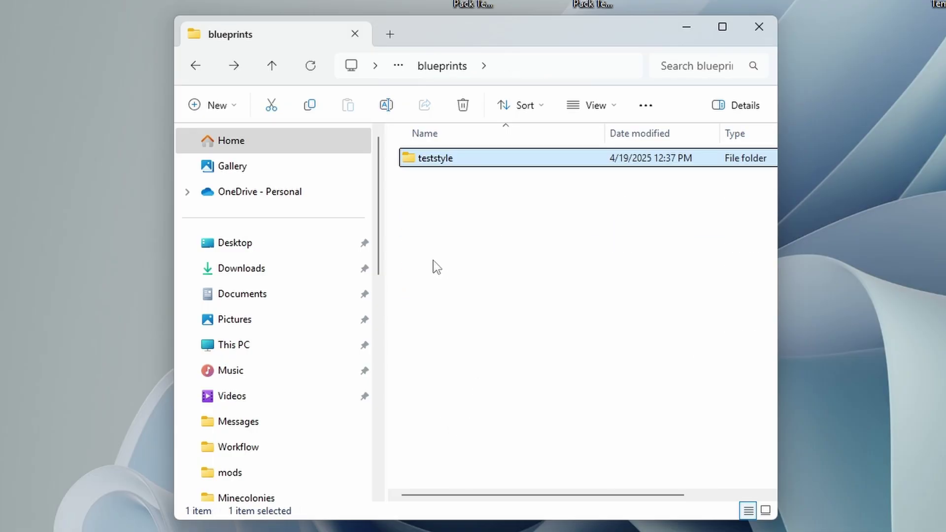
key(alt+Left)
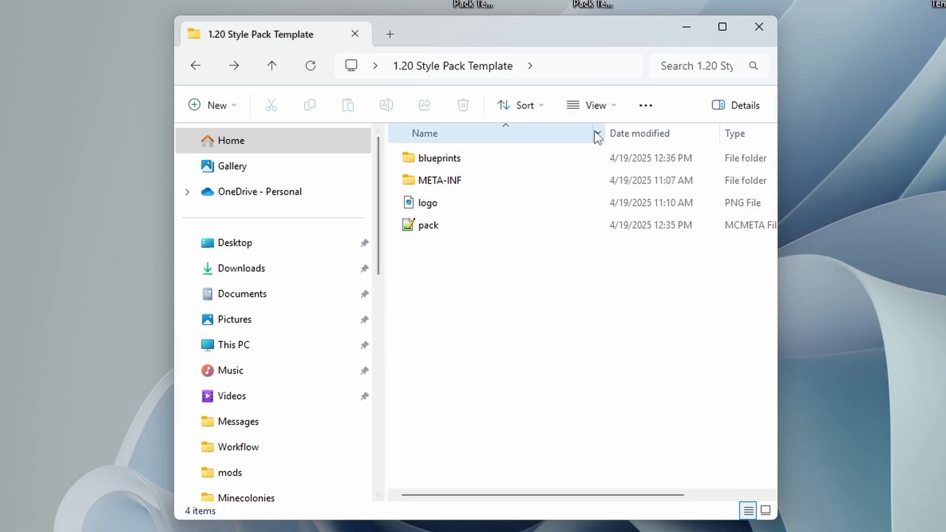
Turn on the display of file name extensions for the template folder.
click(614, 106)
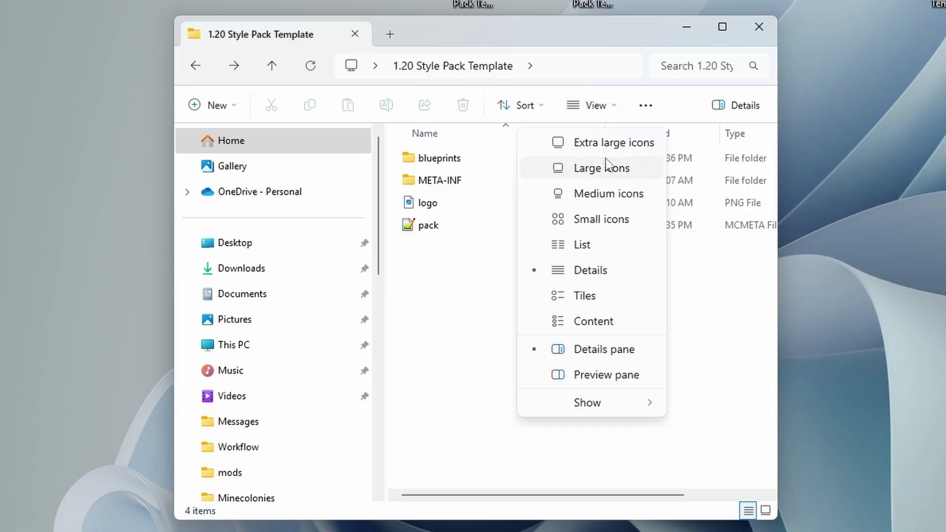
mouse_move(600, 404)
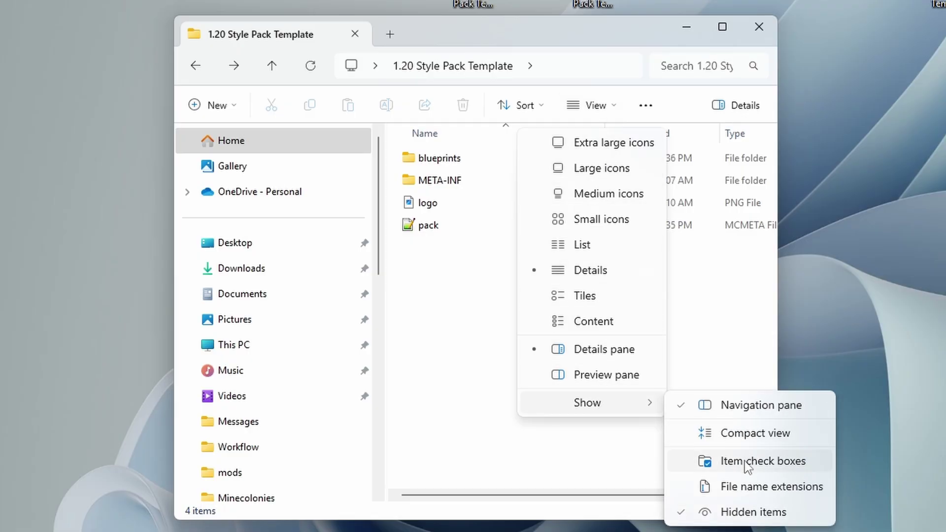
click(755, 489)
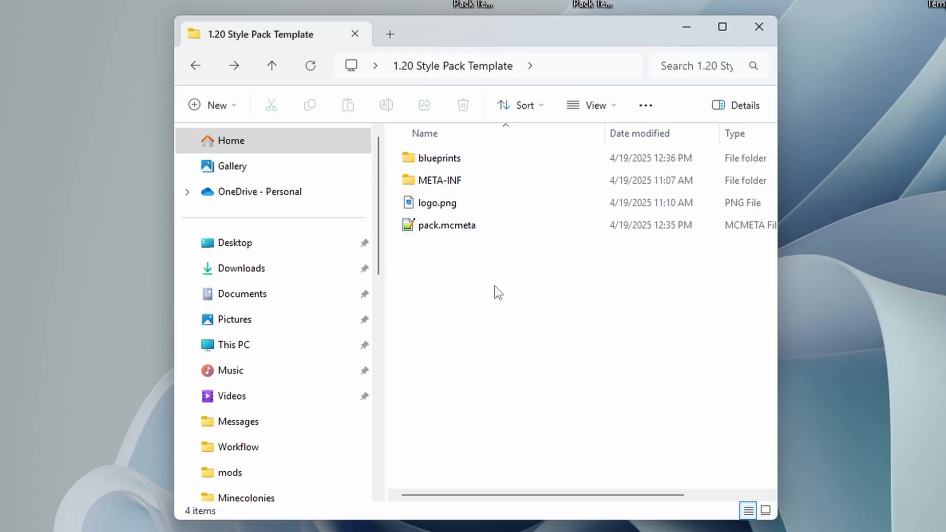
Compress blueprints, META-INF, logo.png and pack.mcmeta together into a ZIP file named teststyle.zip.
drag(495, 285, 411, 157)
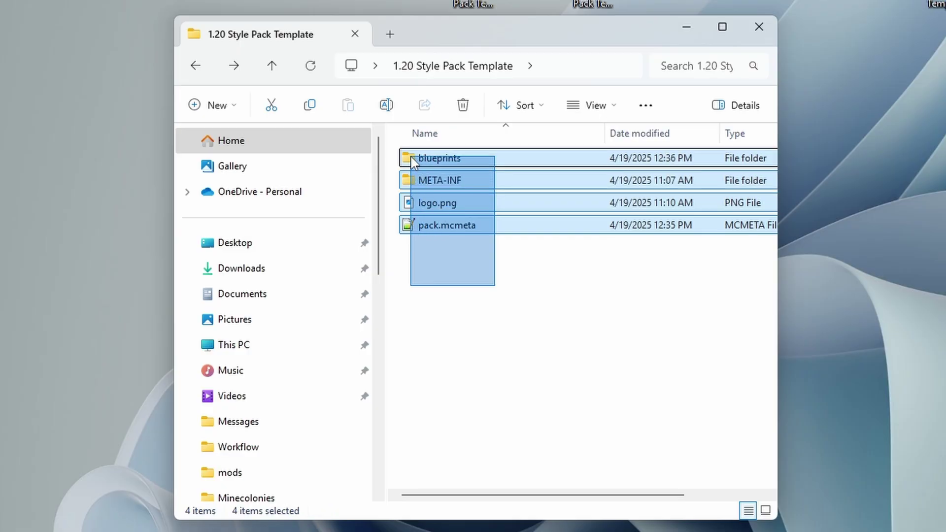
right_click(411, 156)
mouse_move(567, 295)
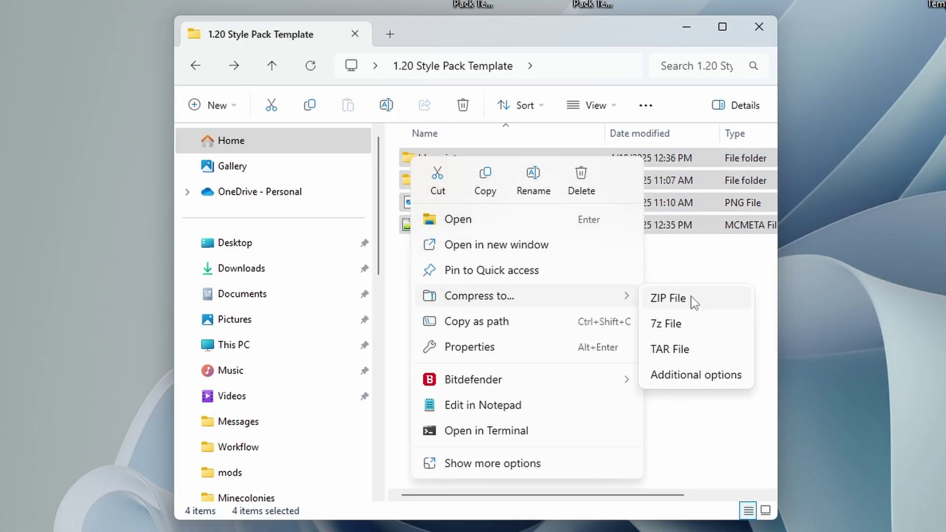
click(668, 299)
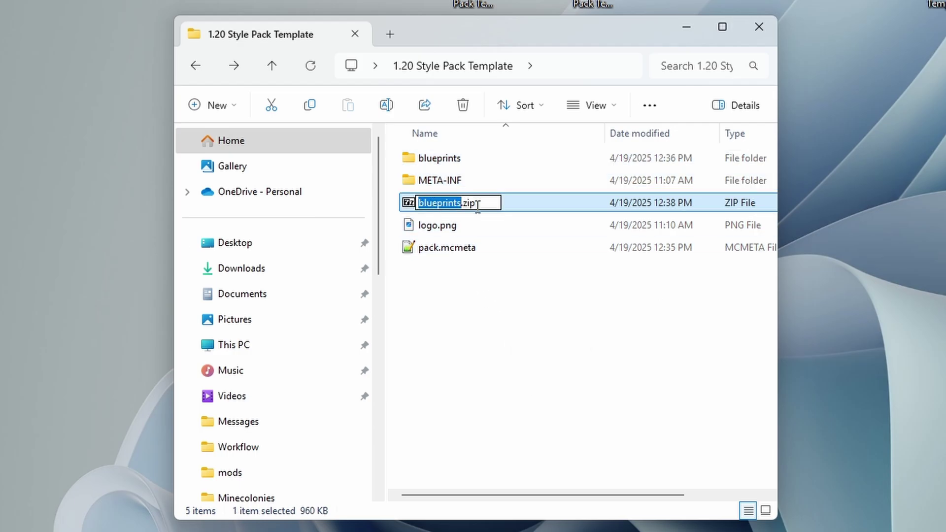
text(teststyle)
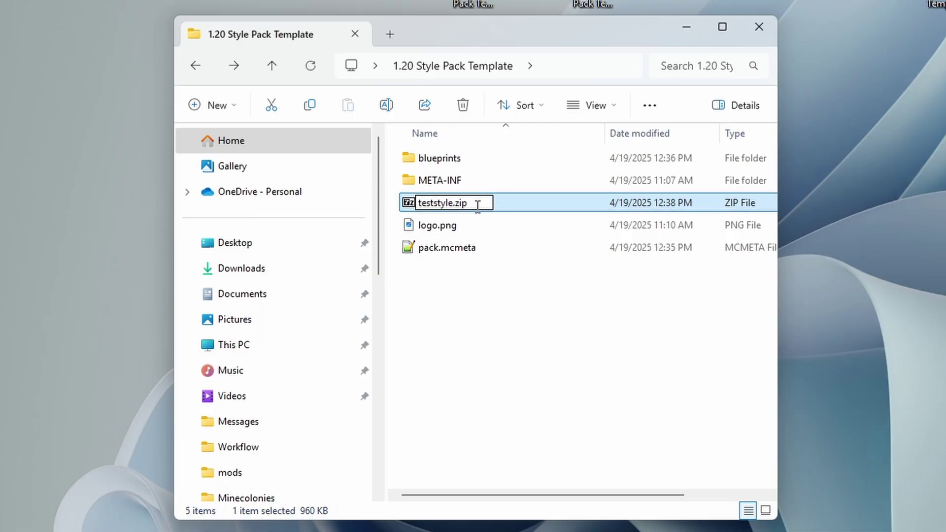
Change the archive's extension so the file is named teststyle.jar, and accept the extension change.
drag(461, 202, 455, 203)
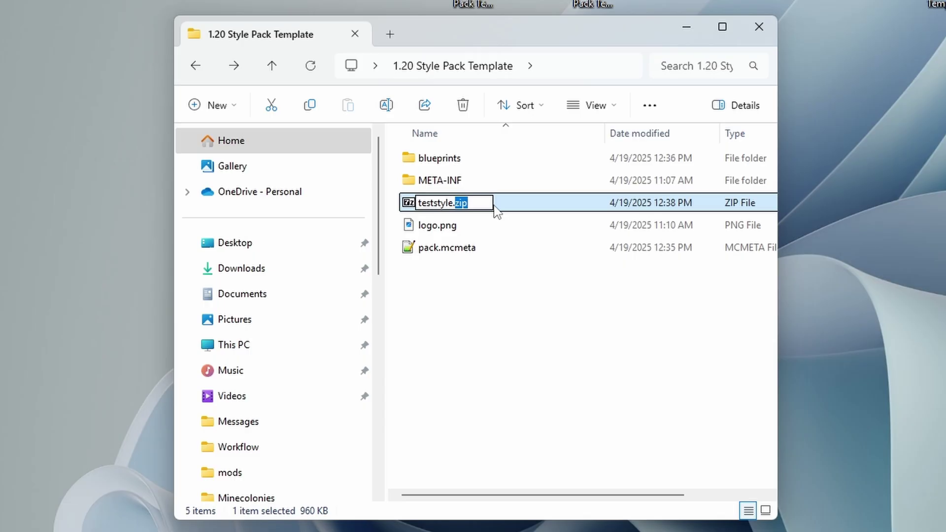
text(jar)
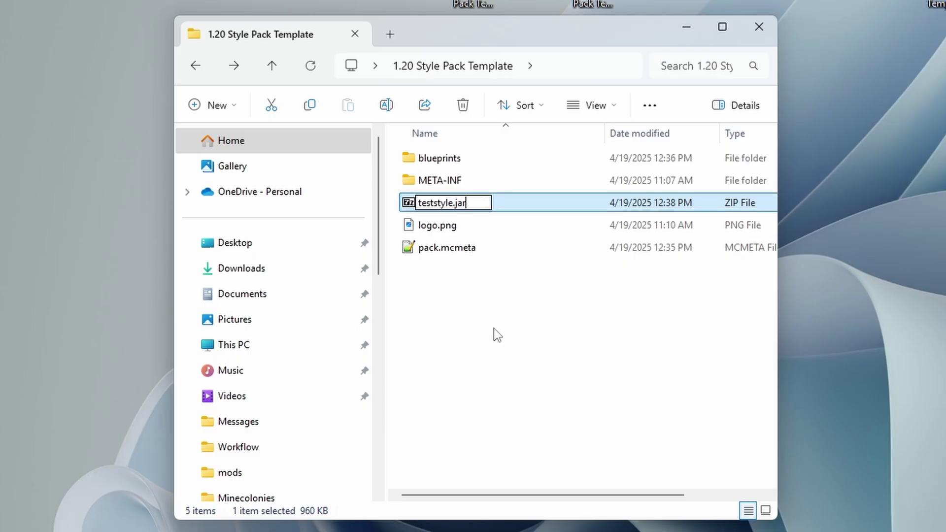
key(Return)
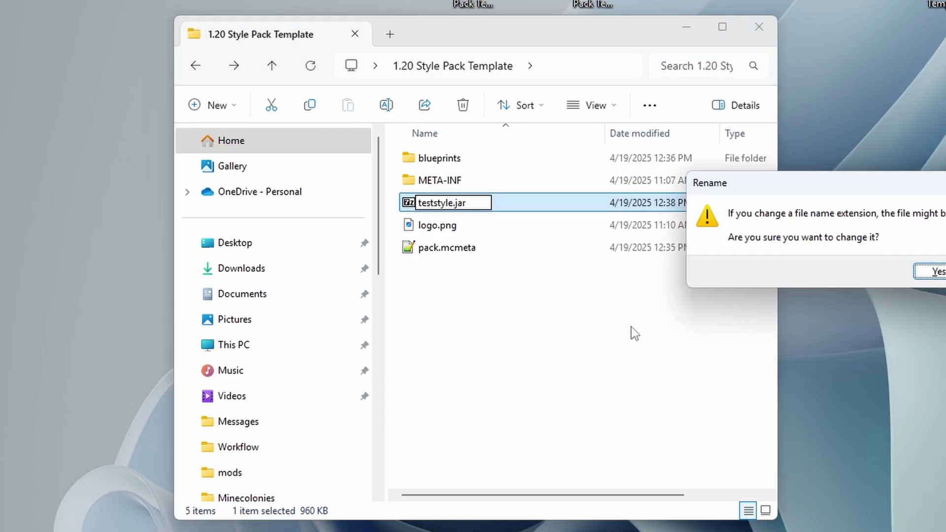
drag(860, 191, 591, 292)
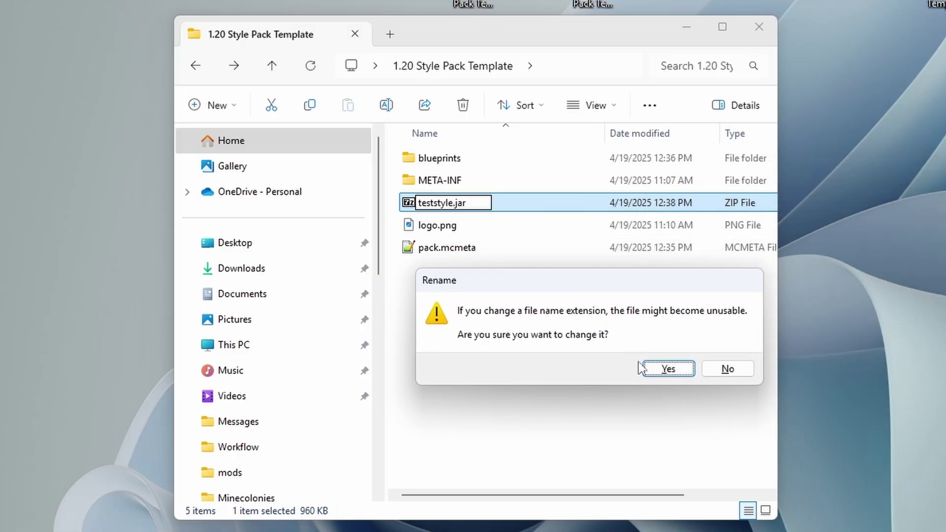
click(645, 369)
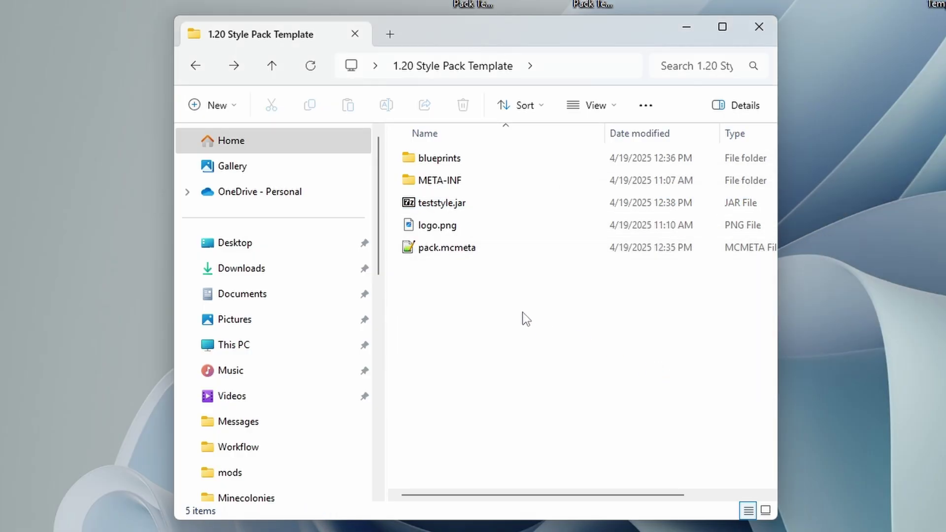
Re-sort the template folder's contents by name and highlight the teststyle.jar file.
drag(433, 205, 432, 311)
click(556, 321)
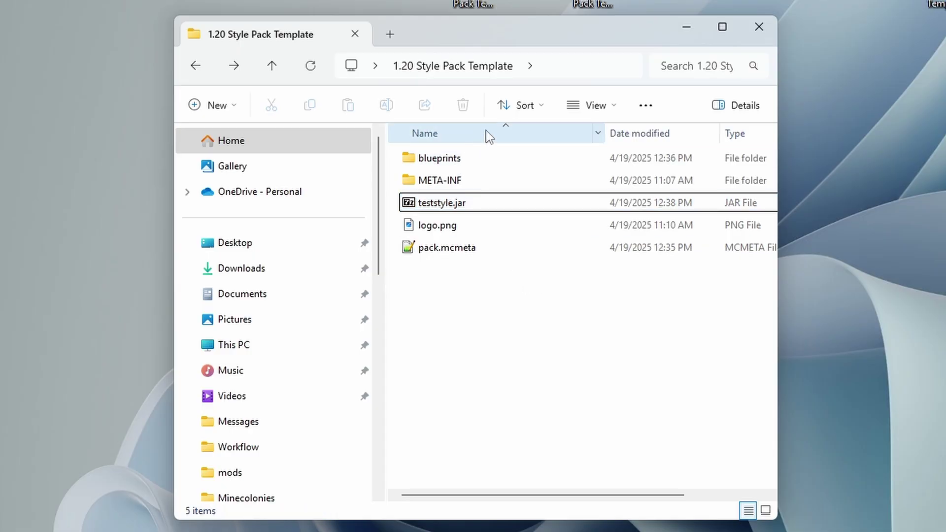
click(501, 126)
click(431, 251)
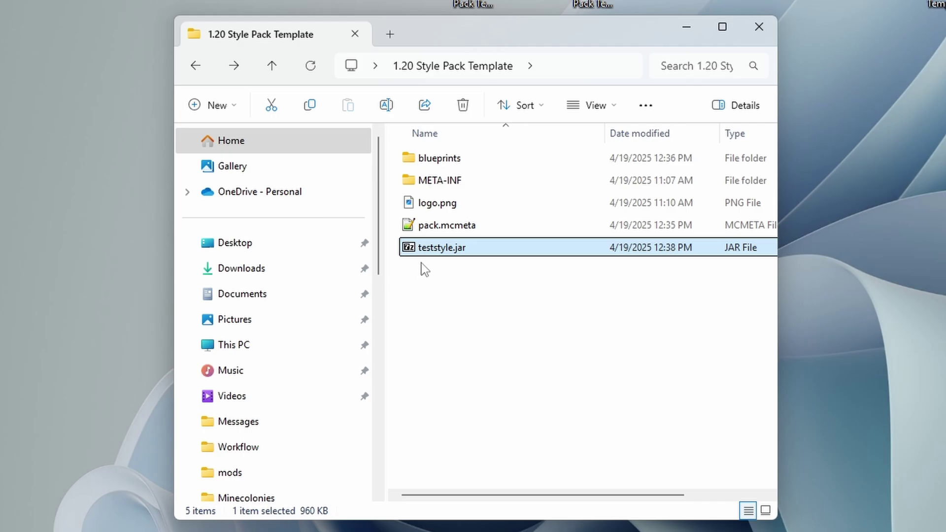
click(442, 308)
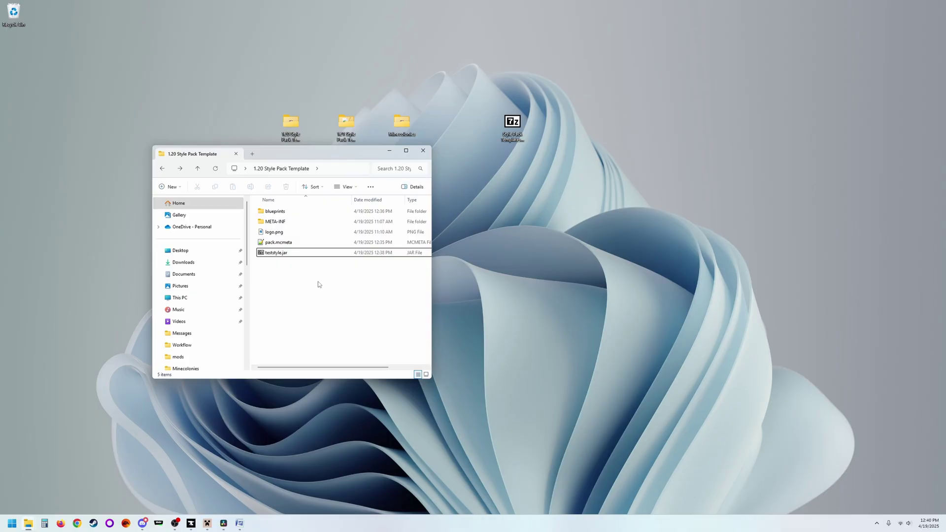
Open the mods folder of the MCol Modpack instance under CurseForge/Instances in a second folder window.
click(283, 255)
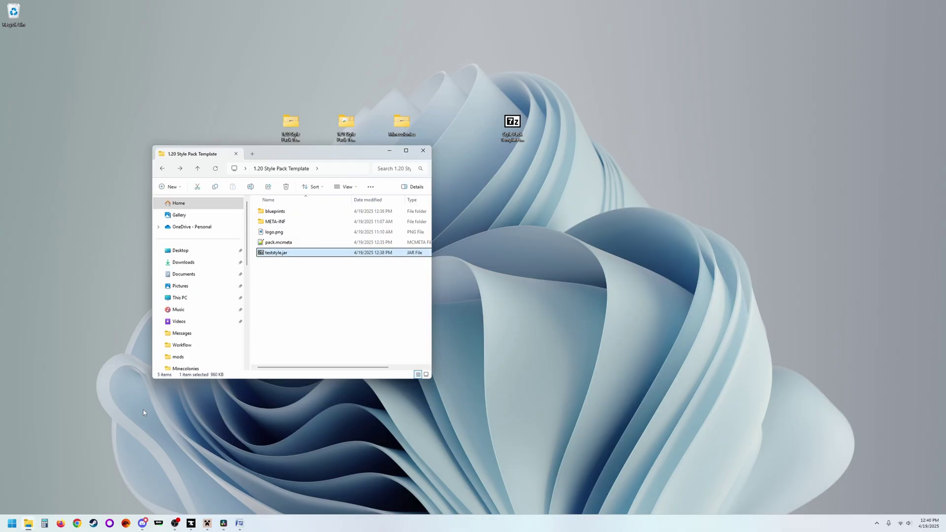
mouse_move(28, 524)
click(97, 461)
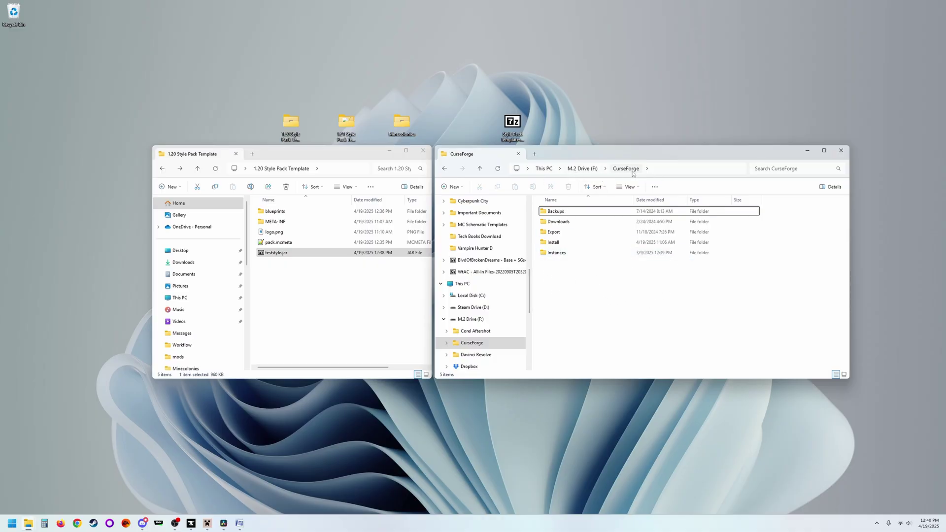
double_click(545, 255)
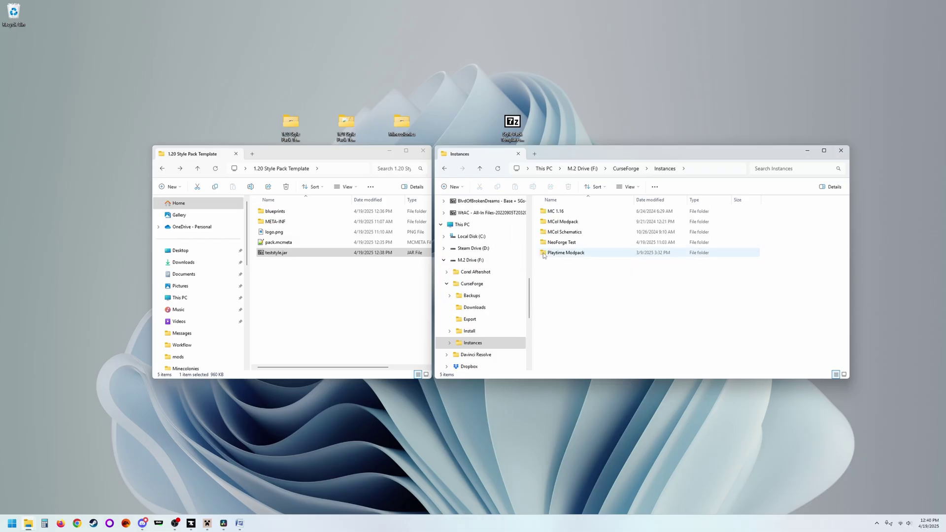
double_click(546, 222)
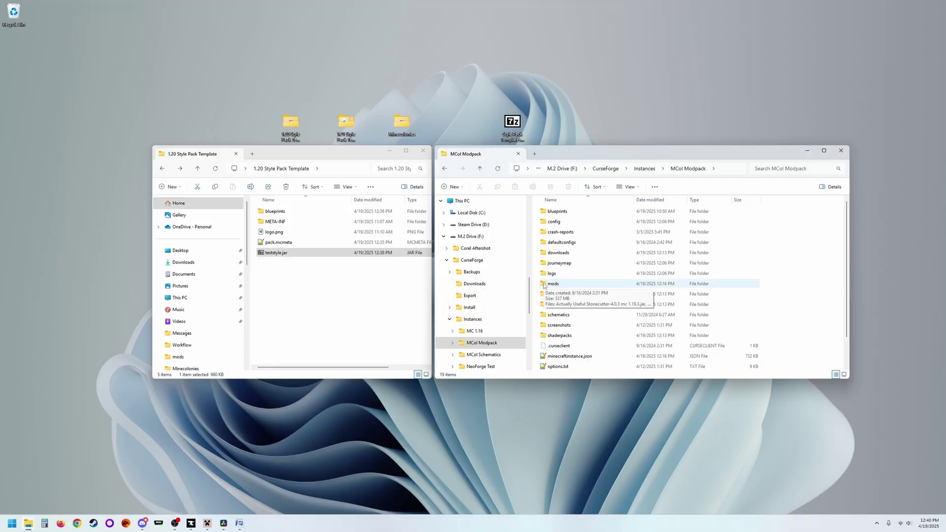
double_click(544, 285)
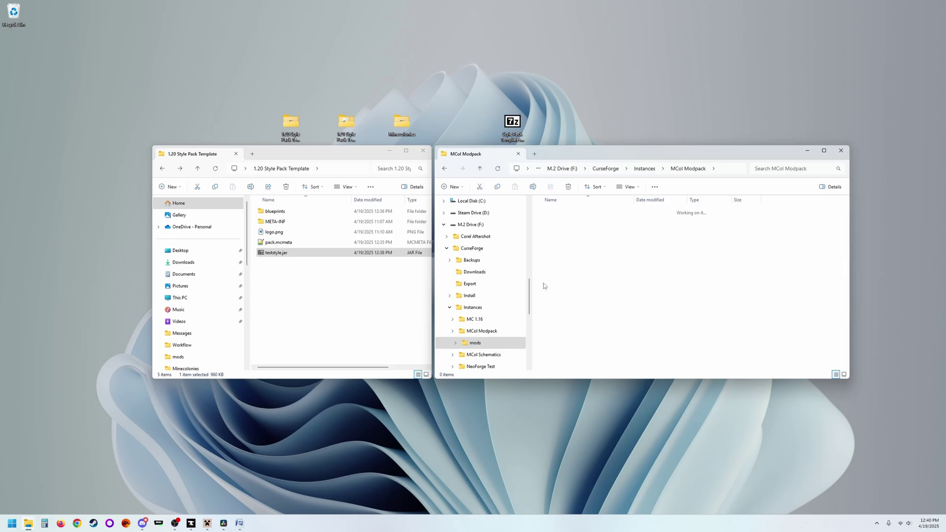
Copy teststyle.jar into the MCol Modpack mods folder, check it in the list, and close that folder window.
click(265, 254)
drag(265, 254, 787, 315)
scroll(573, 302, down, 2)
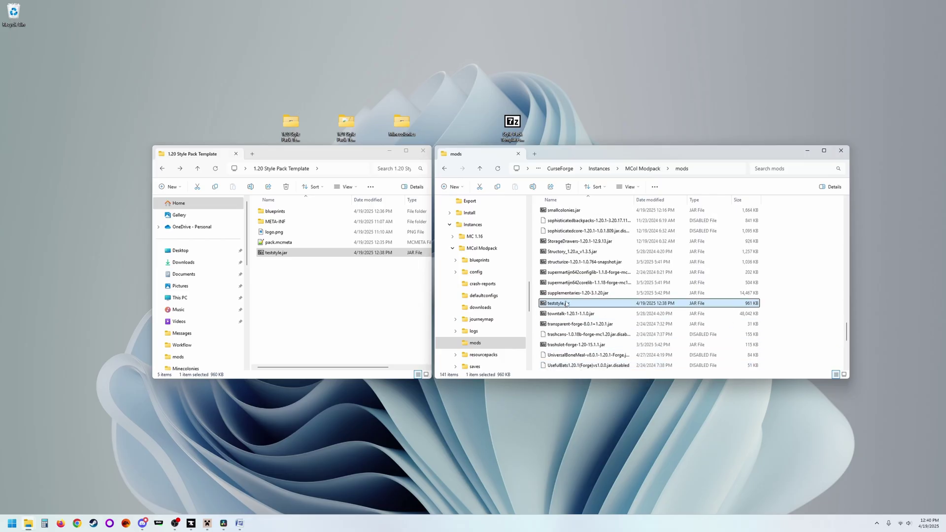
click(840, 151)
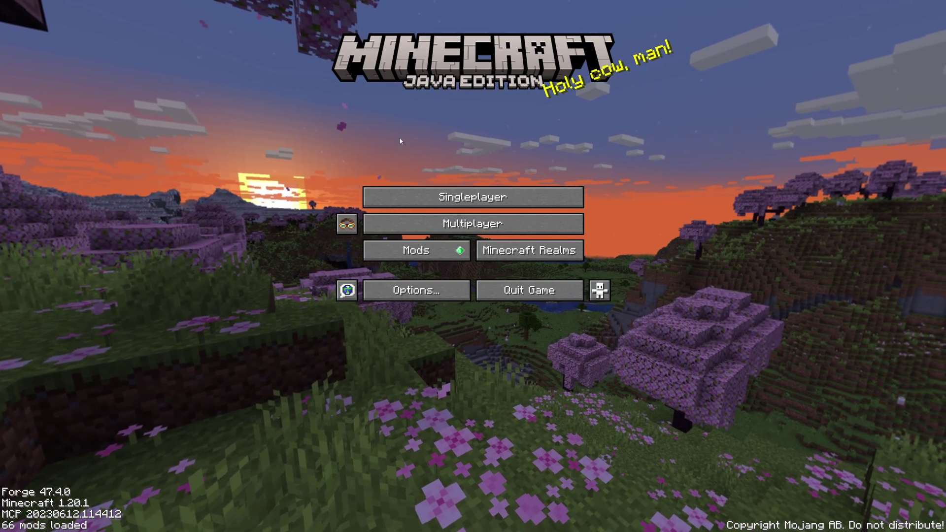
In Minecraft, sort the installed mods list A-Z and view the teststyle mod's entry.
click(399, 253)
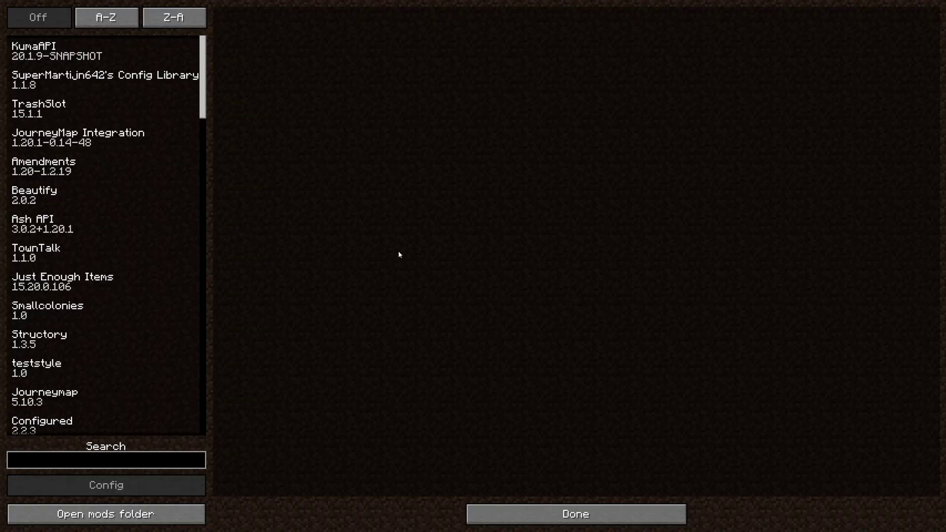
click(114, 17)
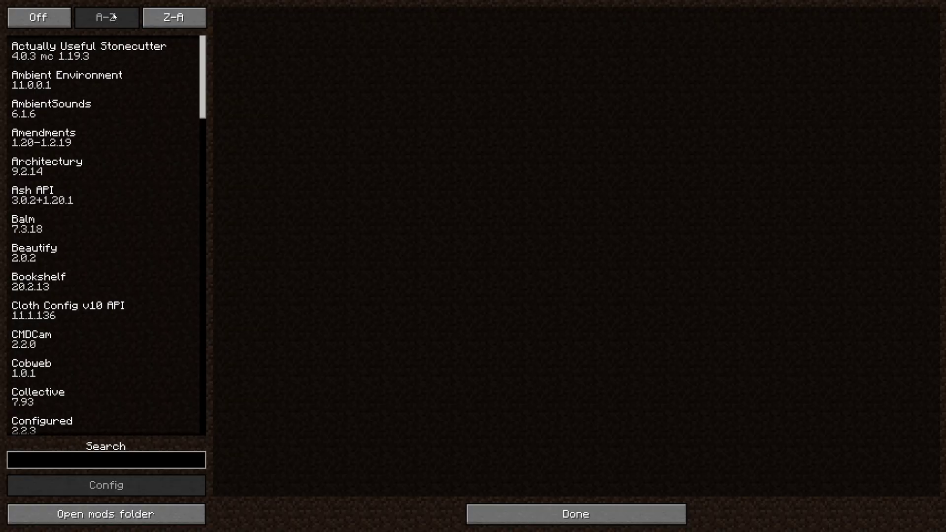
drag(205, 50, 201, 369)
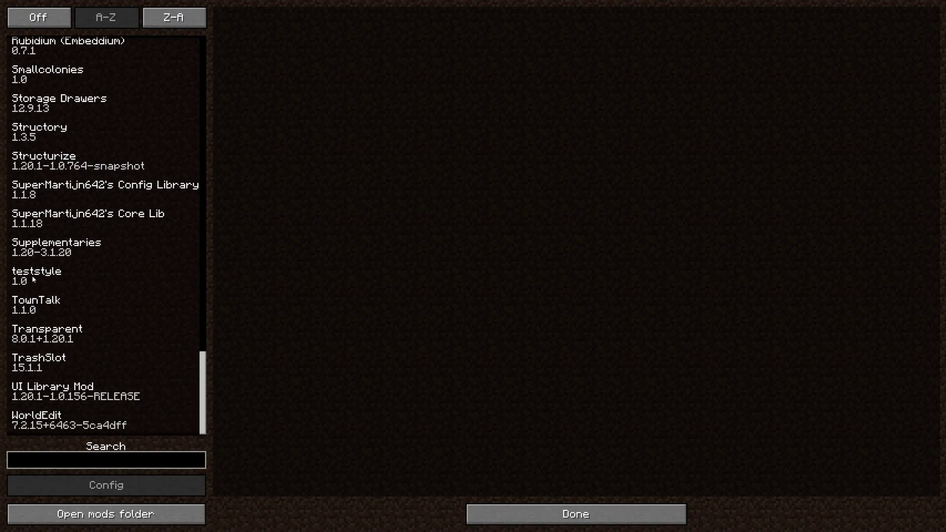
click(32, 276)
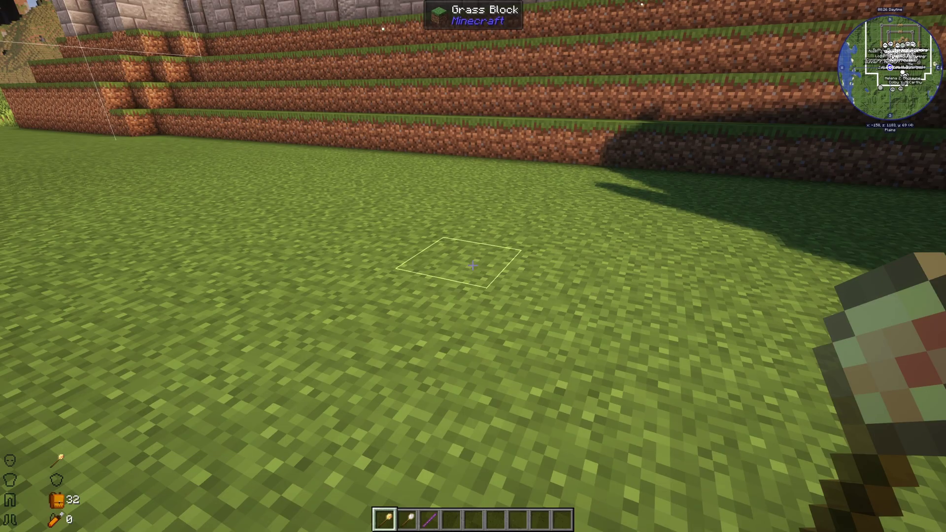
Switch the build tool's style pack to Keep from the Teststyle group.
right_click(473, 266)
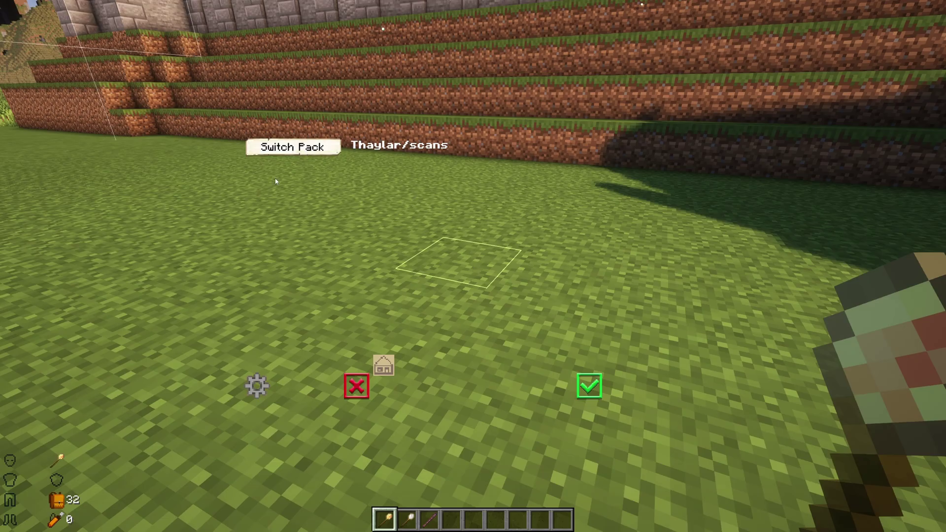
click(308, 148)
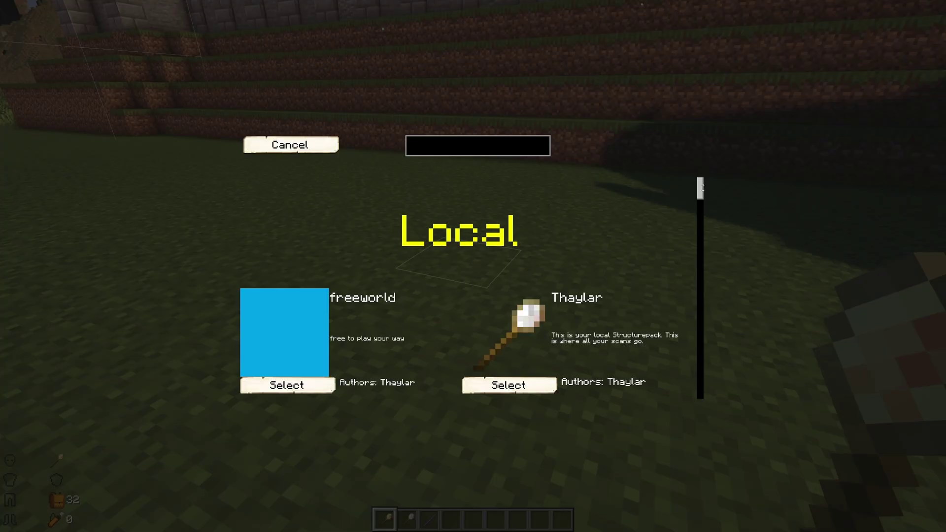
drag(699, 187, 700, 370)
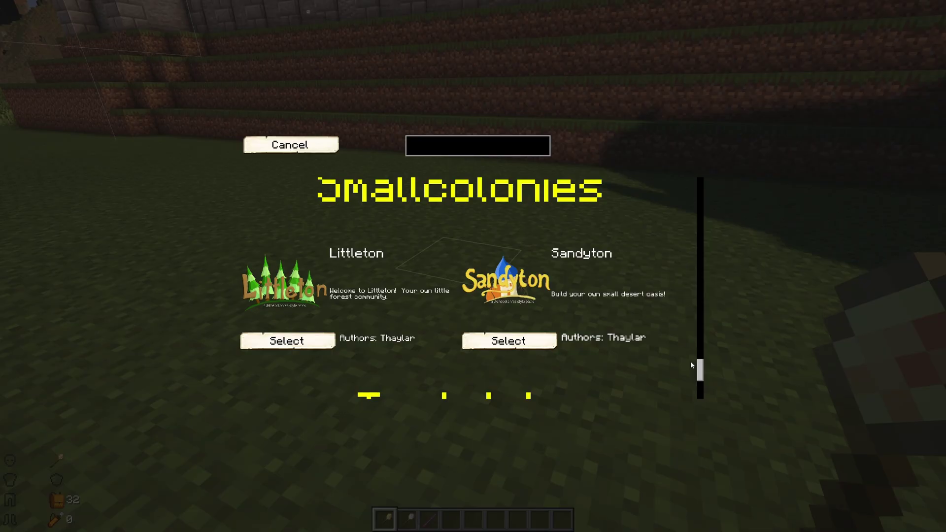
scroll(471, 289, down, 5)
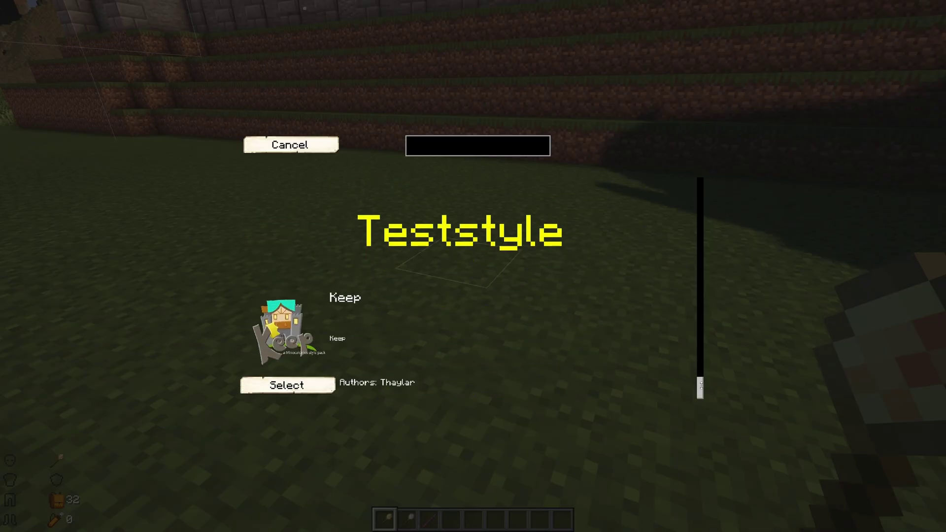
mouse_move(700, 393)
mouse_down()
mouse_move(700, 367)
mouse_move(701, 402)
mouse_up()
click(288, 387)
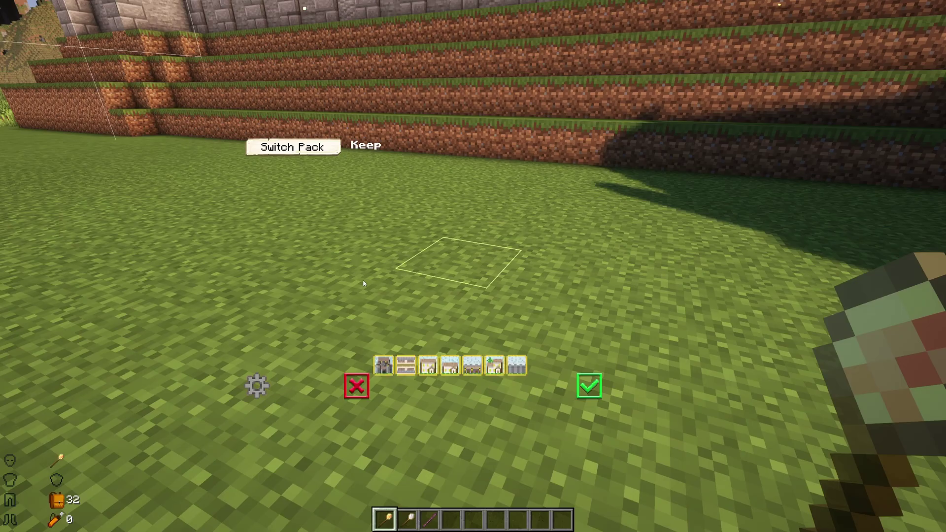
Browse the Keep pack to decorations/supplies and preview the supplycamp blueprint in the world.
click(384, 368)
click(491, 343)
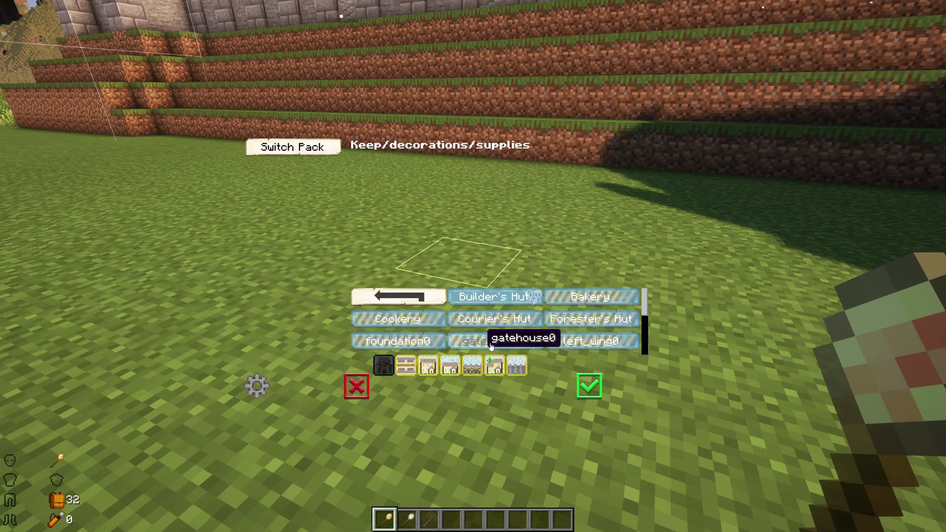
scroll(646, 301, down, 3)
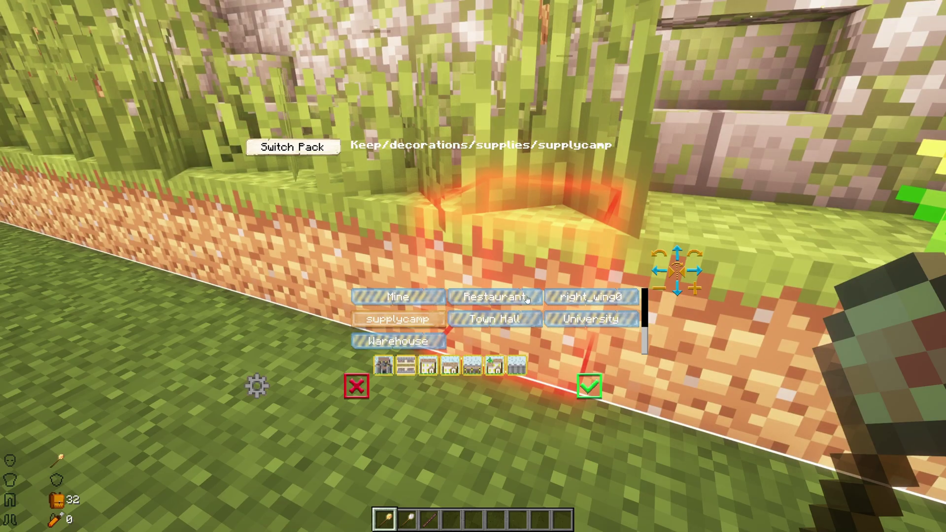
Leave the build tool and fly around the site to inspect the supplycamp preview and the surrounding castle.
key(Escape)
key(s)
key(space)
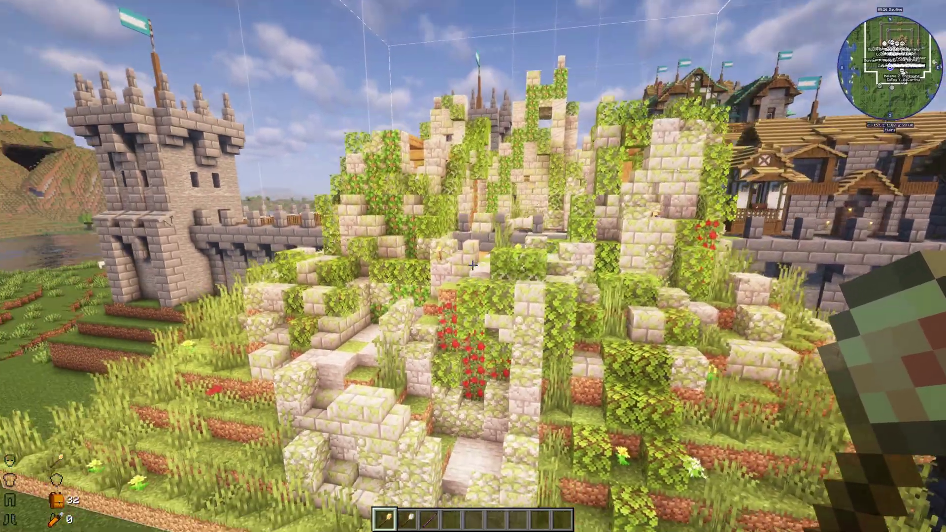
key(space)
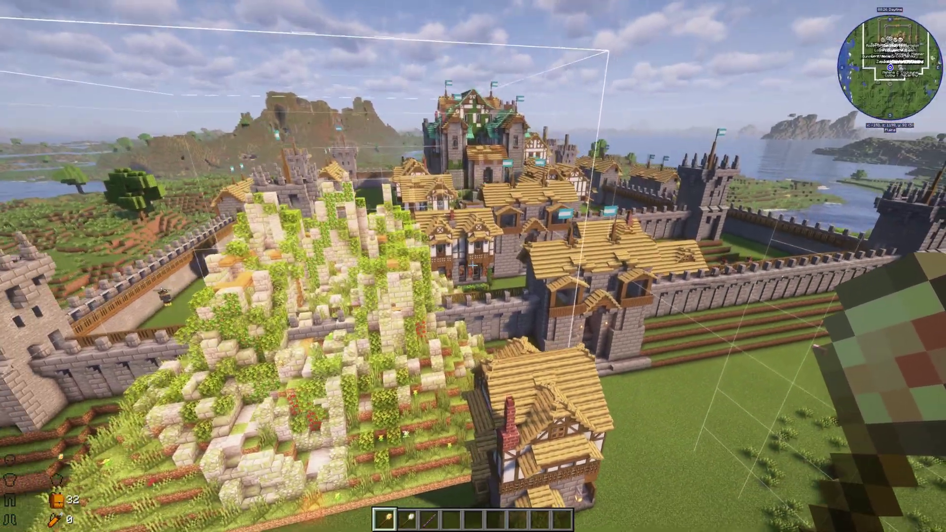
key(w)
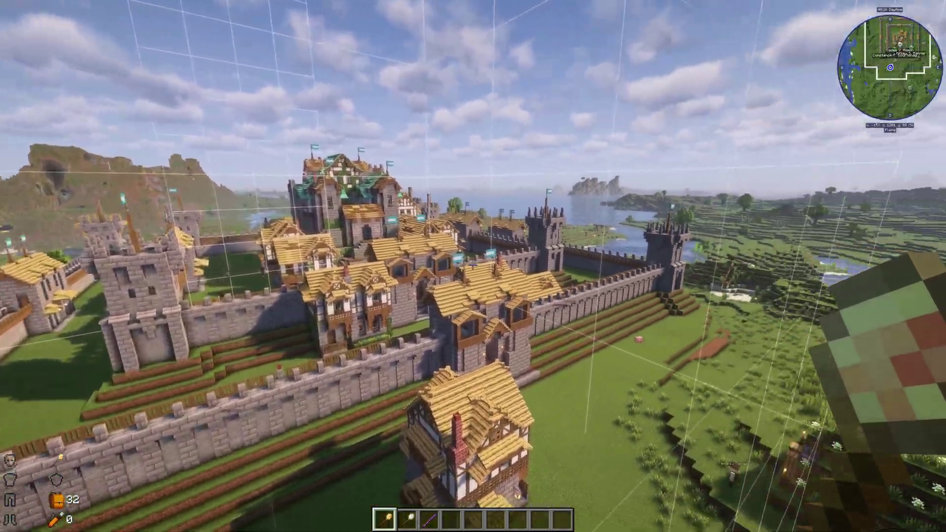
key(w)
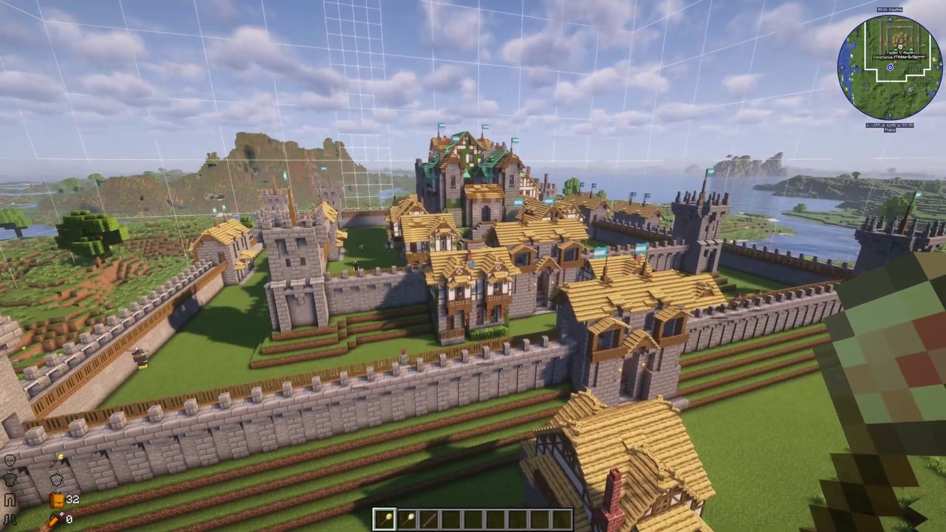
key(shift)
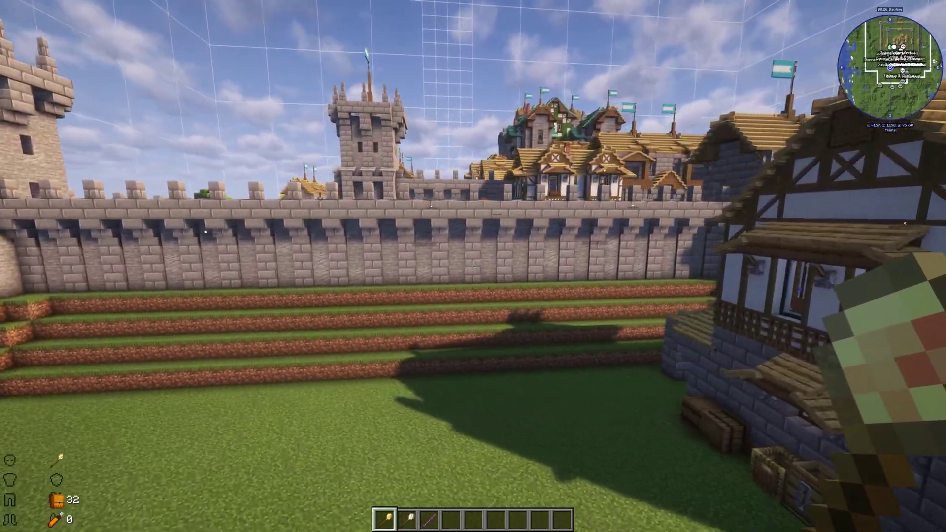
Save and exit the world to the title screen and quit the game.
key(Escape)
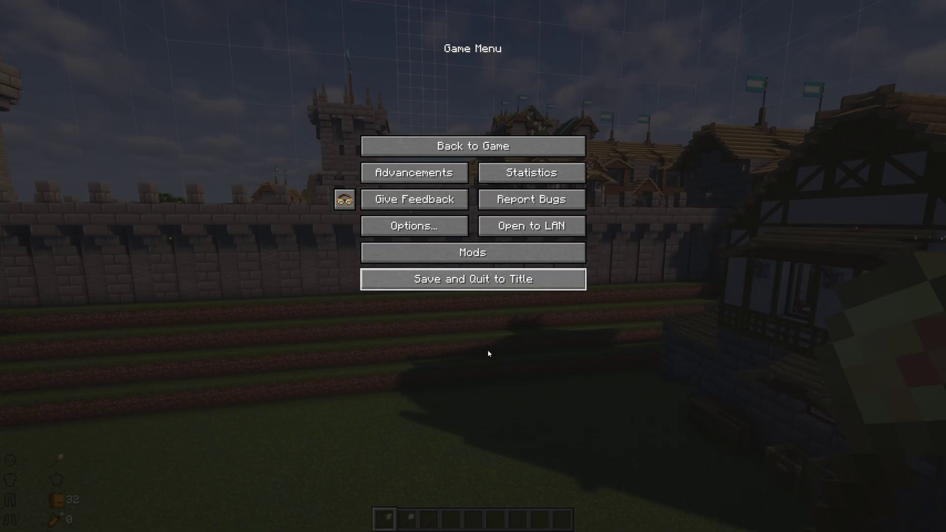
key(Return)
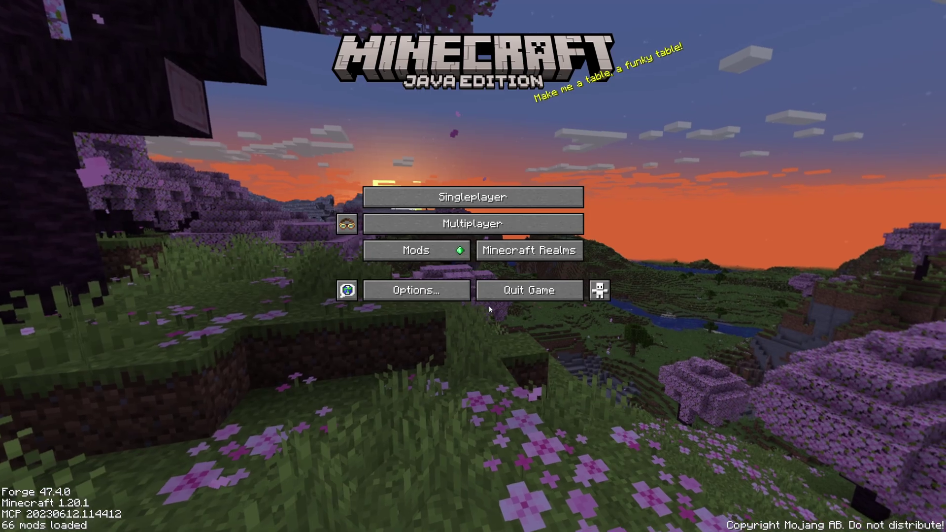
click(526, 293)
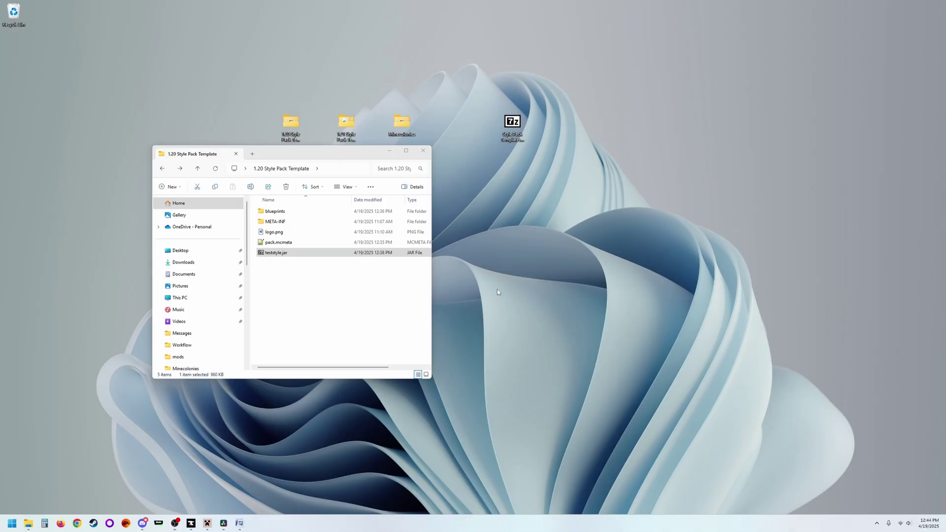